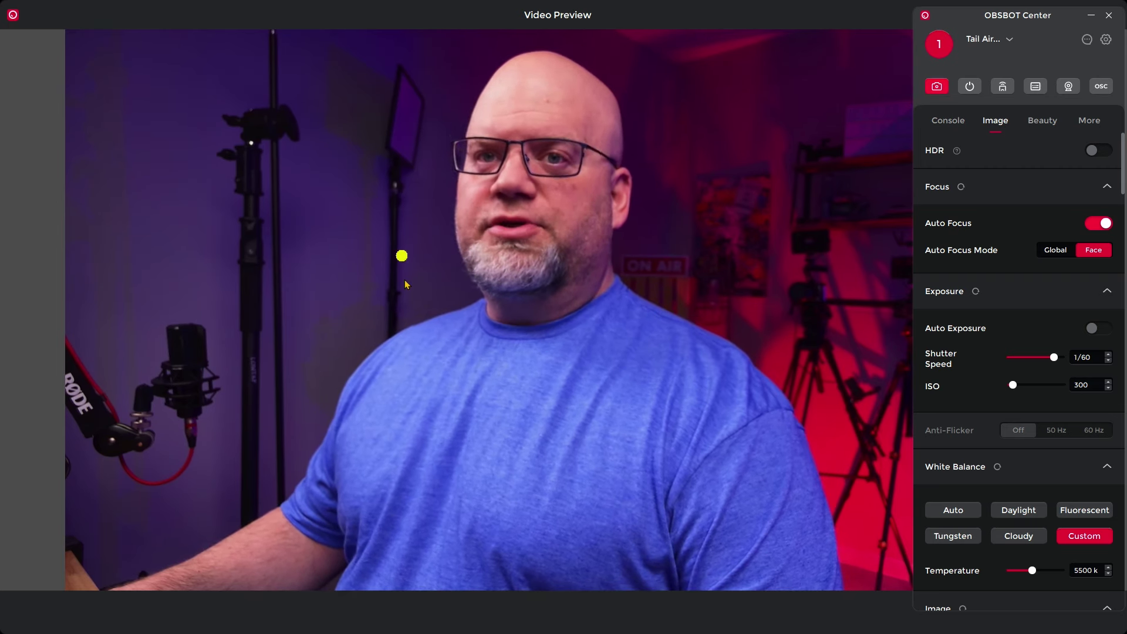
Check the list of connected camera devices, then close it
{"action": "left_click", "coordinate": [996, 41]}
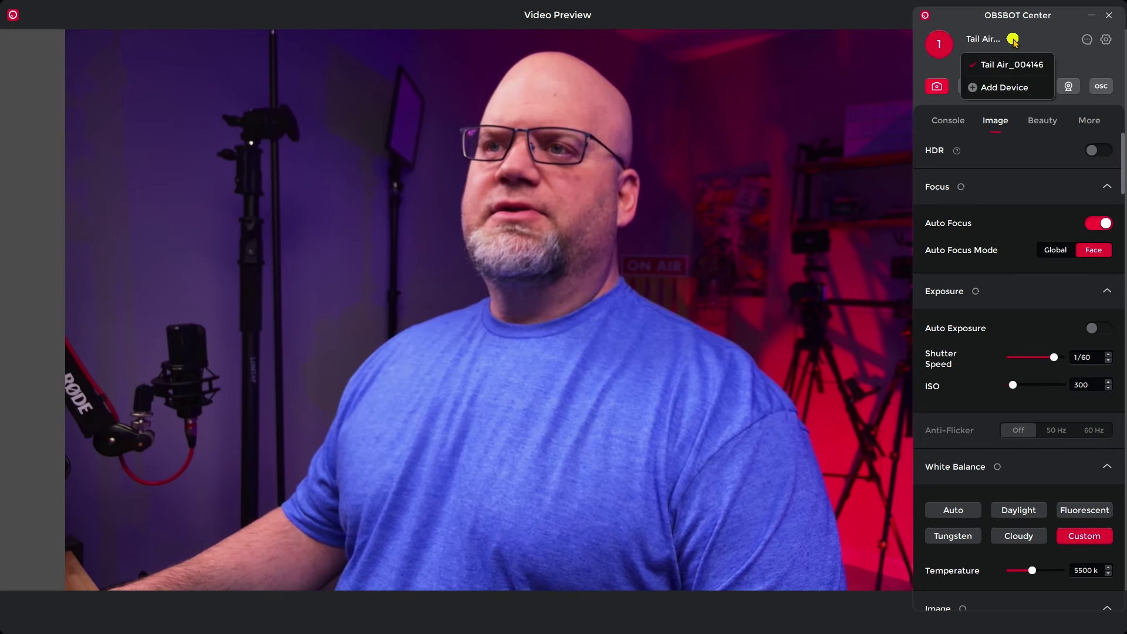
{"action": "left_click", "coordinate": [1105, 38]}
{"action": "left_click", "coordinate": [1104, 38]}
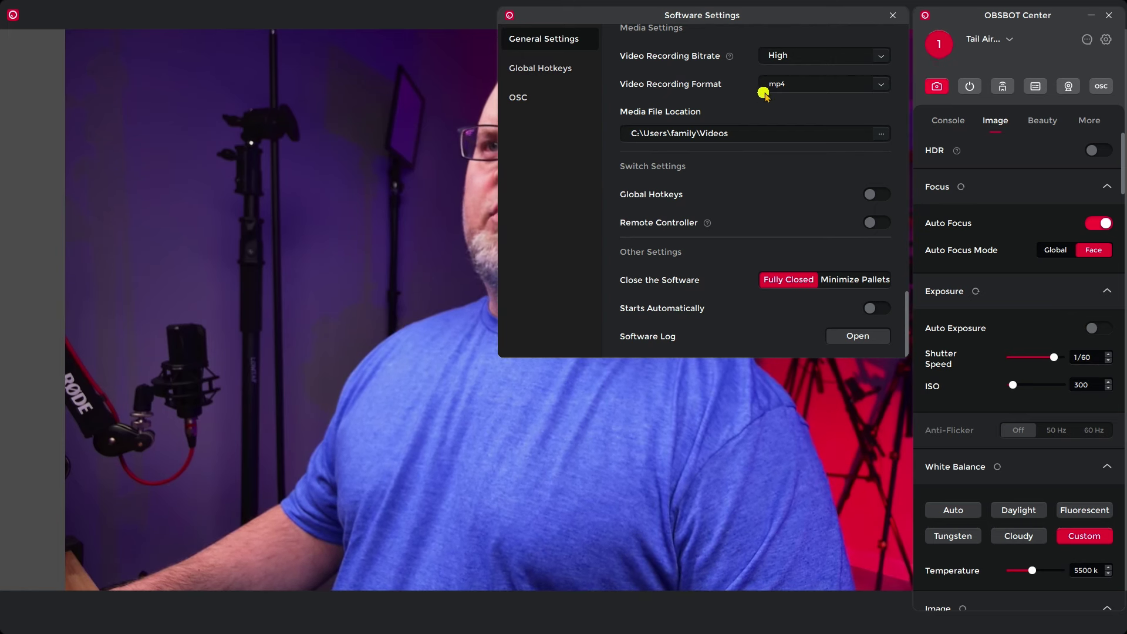
{"action": "left_click", "coordinate": [883, 85]}
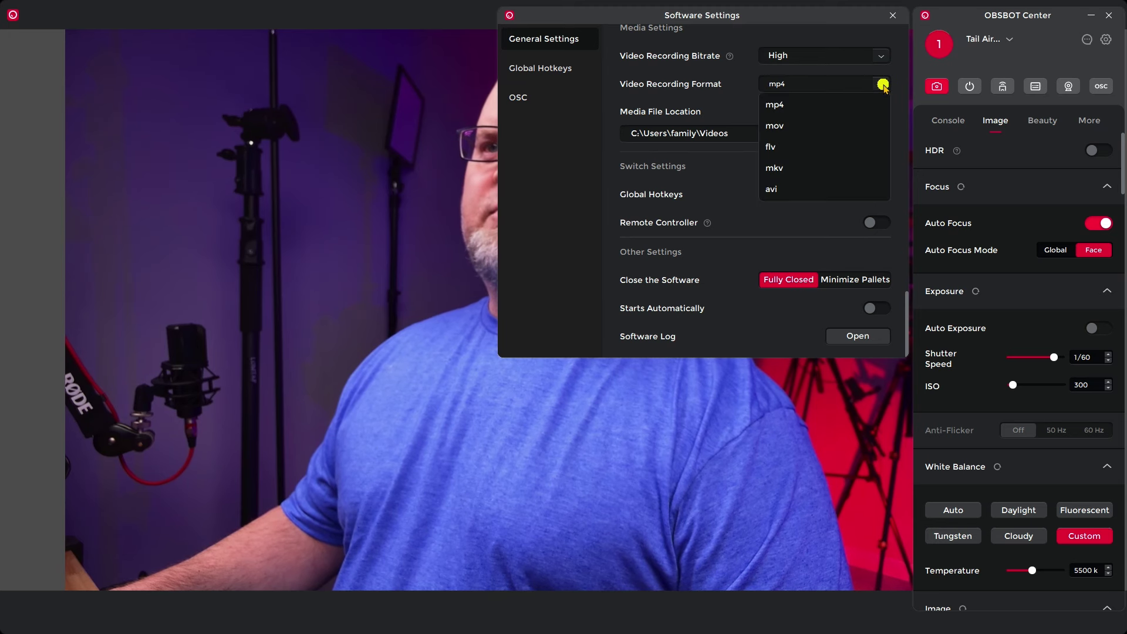
{"action": "left_click", "coordinate": [887, 84]}
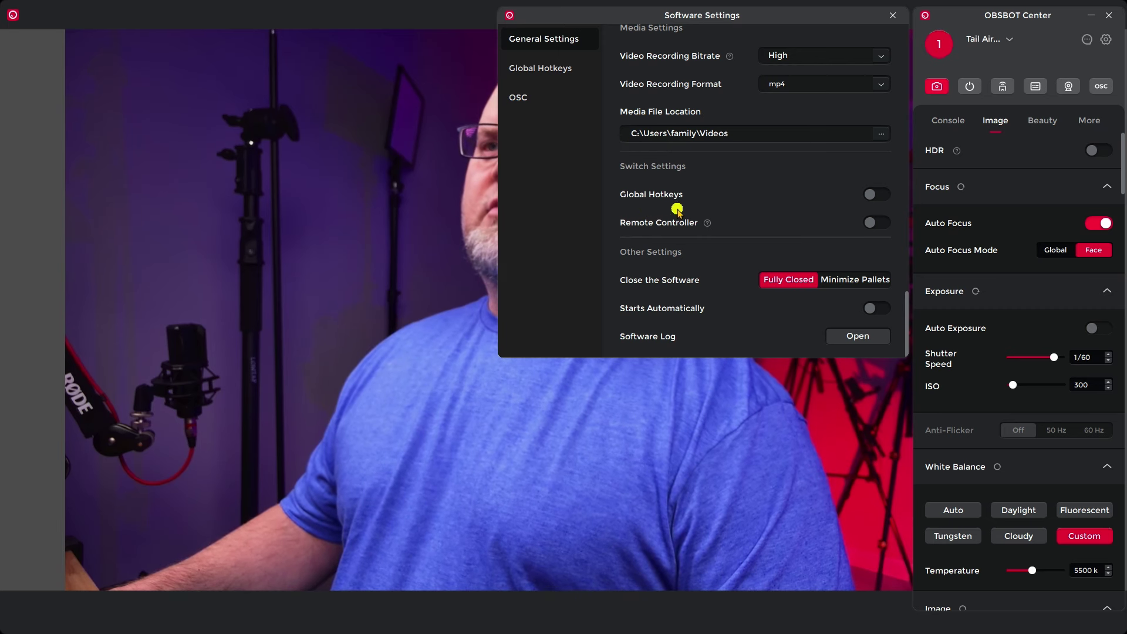
{"action": "left_click", "coordinate": [883, 196]}
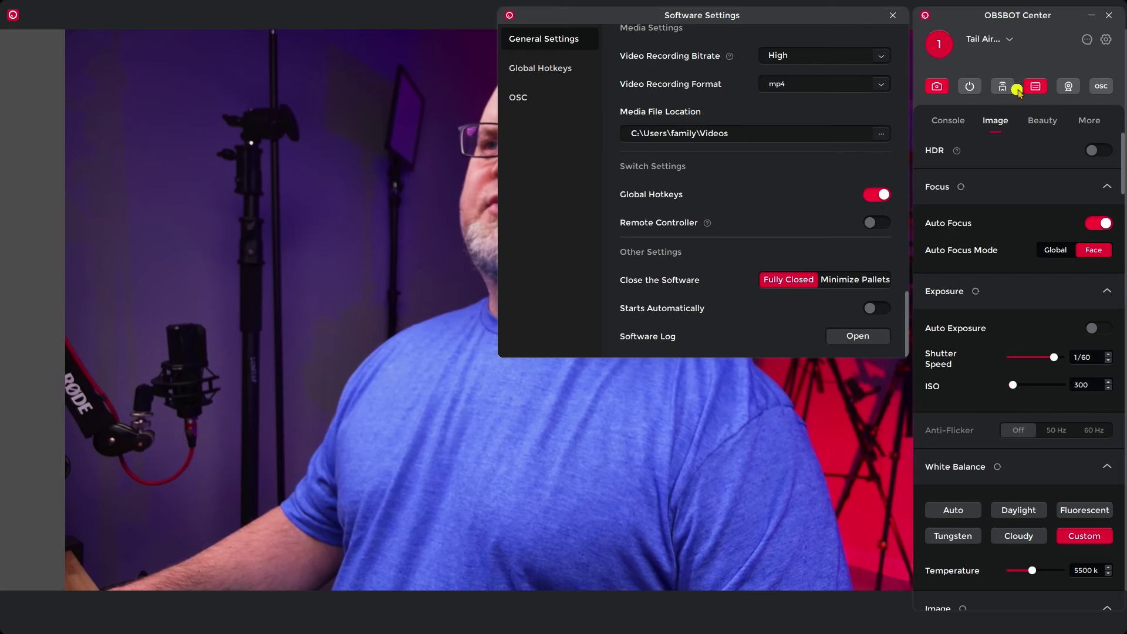
{"action": "left_click", "coordinate": [872, 195]}
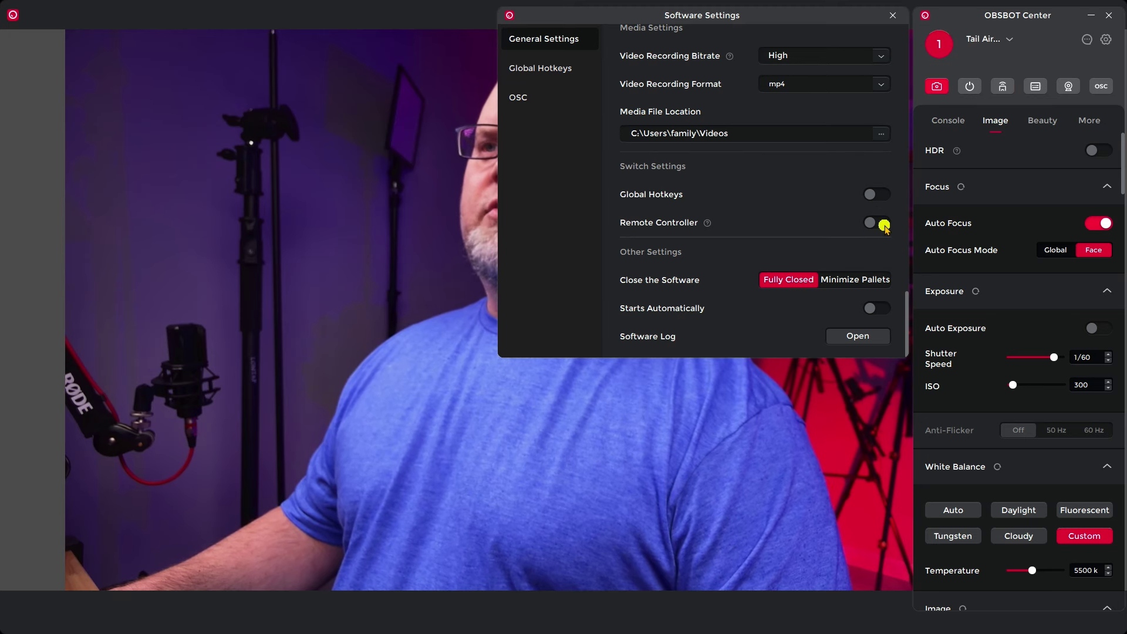
{"action": "left_click", "coordinate": [883, 223]}
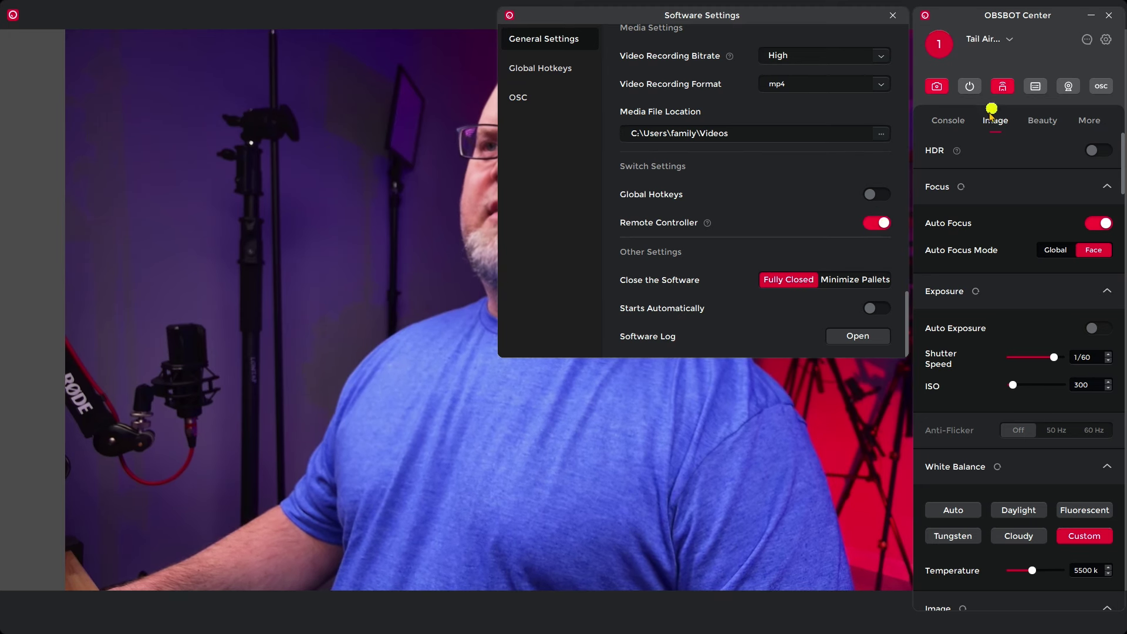
{"action": "left_click", "coordinate": [873, 228]}
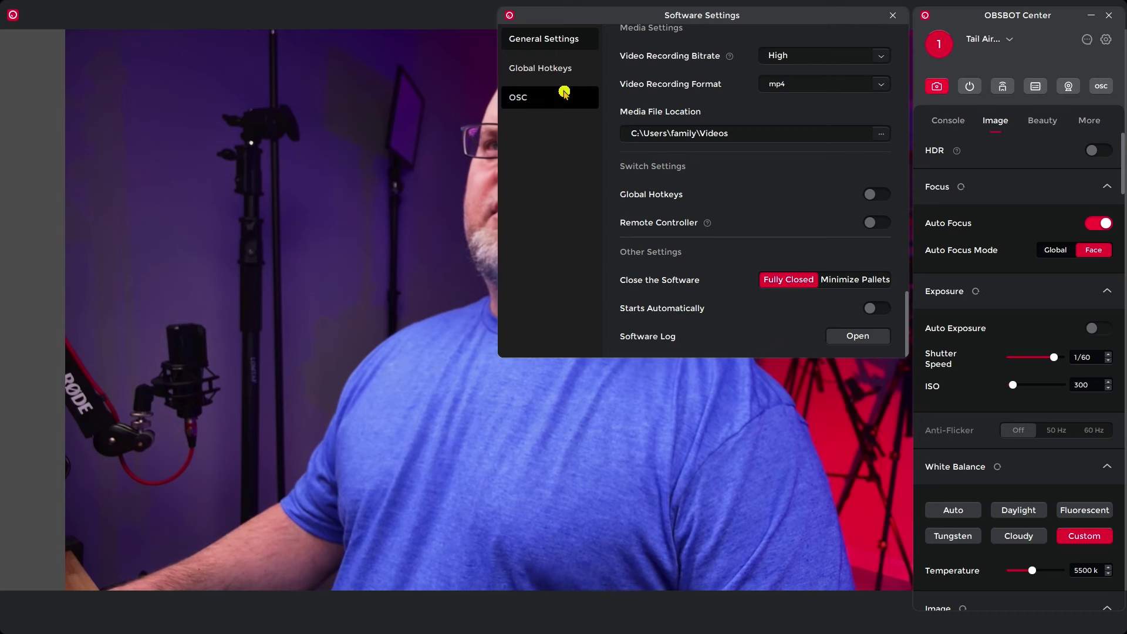
Review the Global Hotkeys and OSC settings, then close the Software Settings window
{"action": "left_click", "coordinate": [550, 69]}
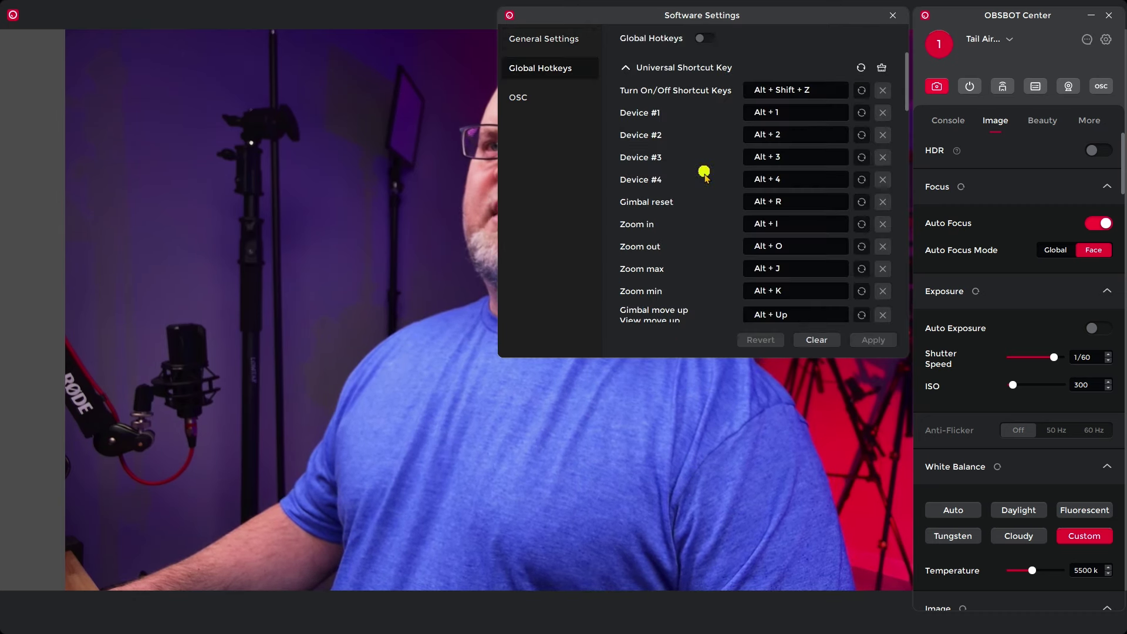
{"action": "scroll", "coordinate": [707, 181], "scroll_direction": "down", "scroll_amount": 10}
{"action": "scroll", "coordinate": [717, 223], "scroll_direction": "down", "scroll_amount": 9}
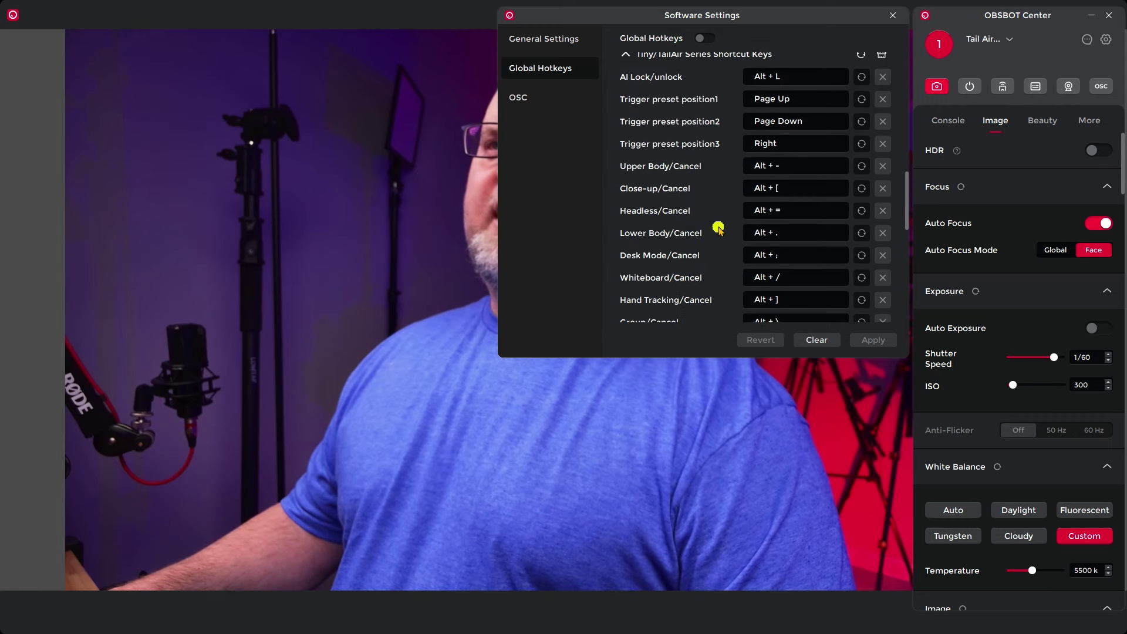
{"action": "left_click", "coordinate": [517, 99]}
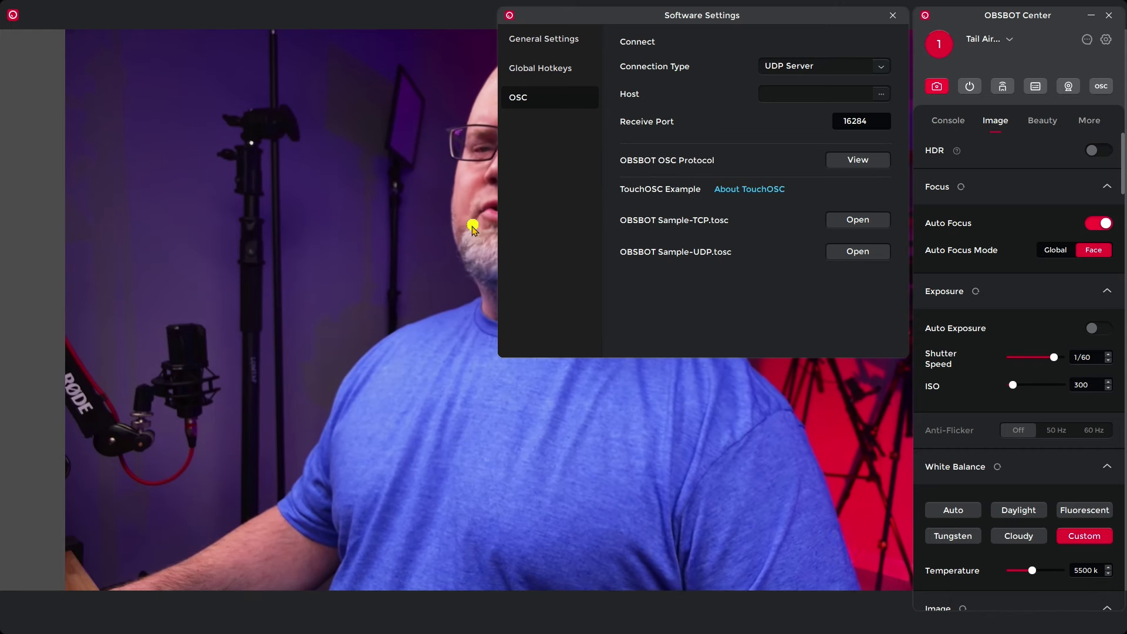
{"action": "left_click", "coordinate": [817, 417]}
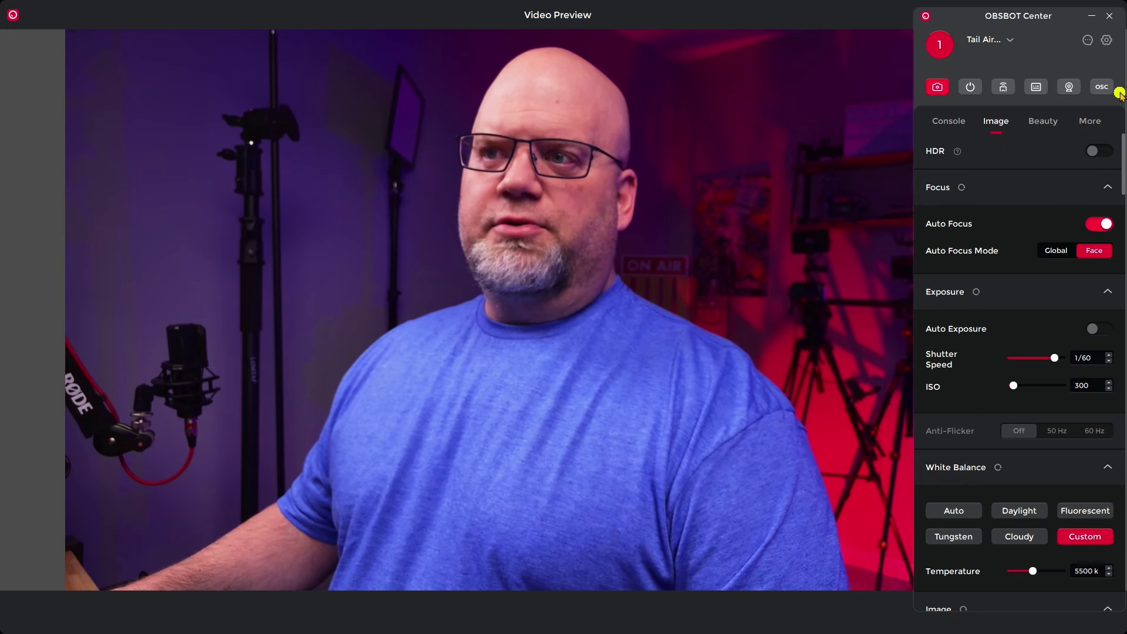
On the Console, try the Normal Tracking, Upper Body and Close-up tracking modes
{"action": "left_click", "coordinate": [945, 123]}
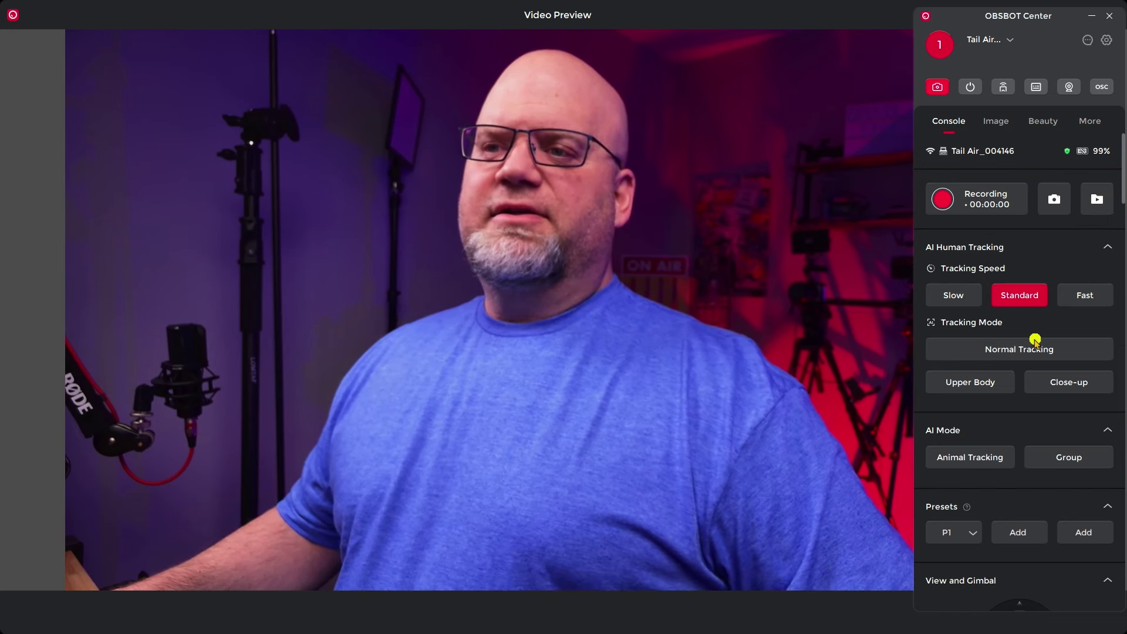
{"action": "left_click", "coordinate": [1020, 350]}
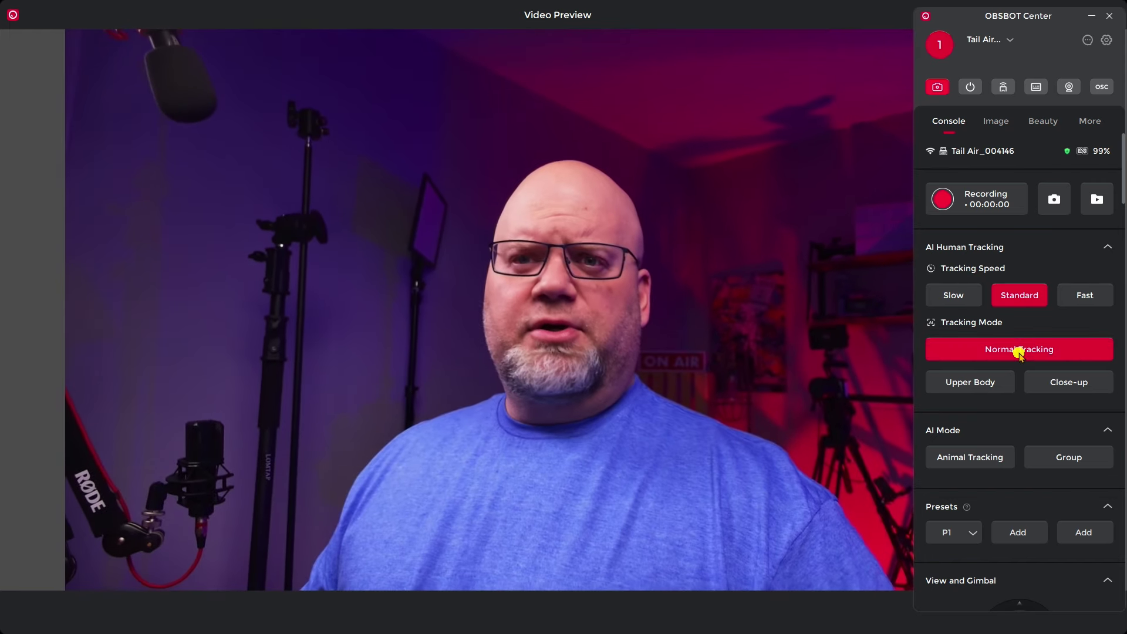
{"action": "left_click", "coordinate": [978, 383]}
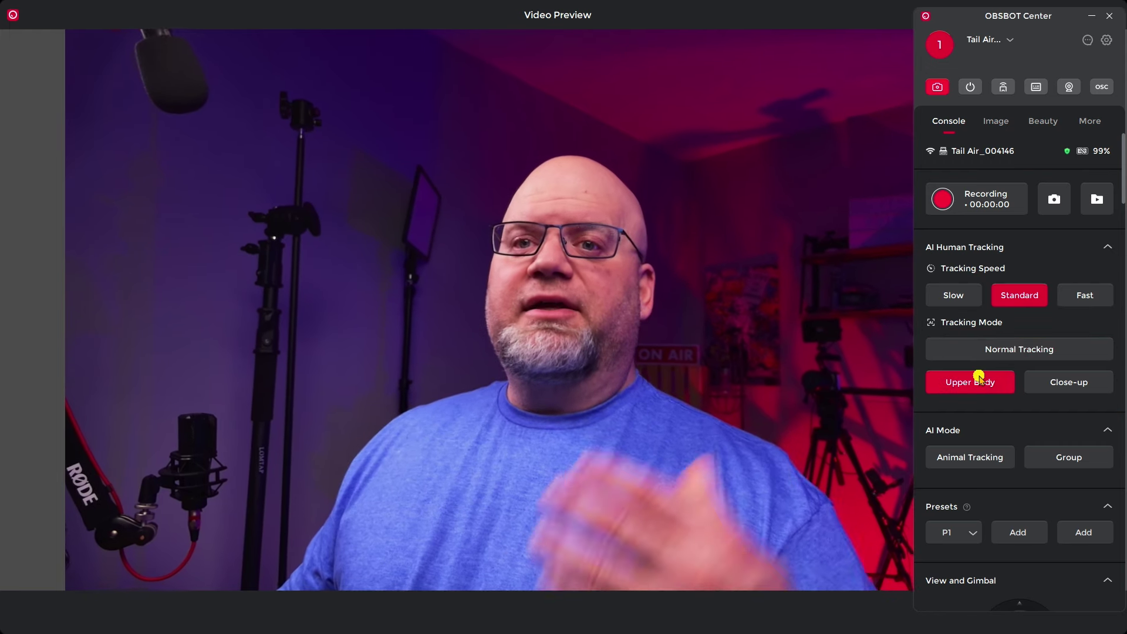
{"action": "left_click", "coordinate": [1059, 382]}
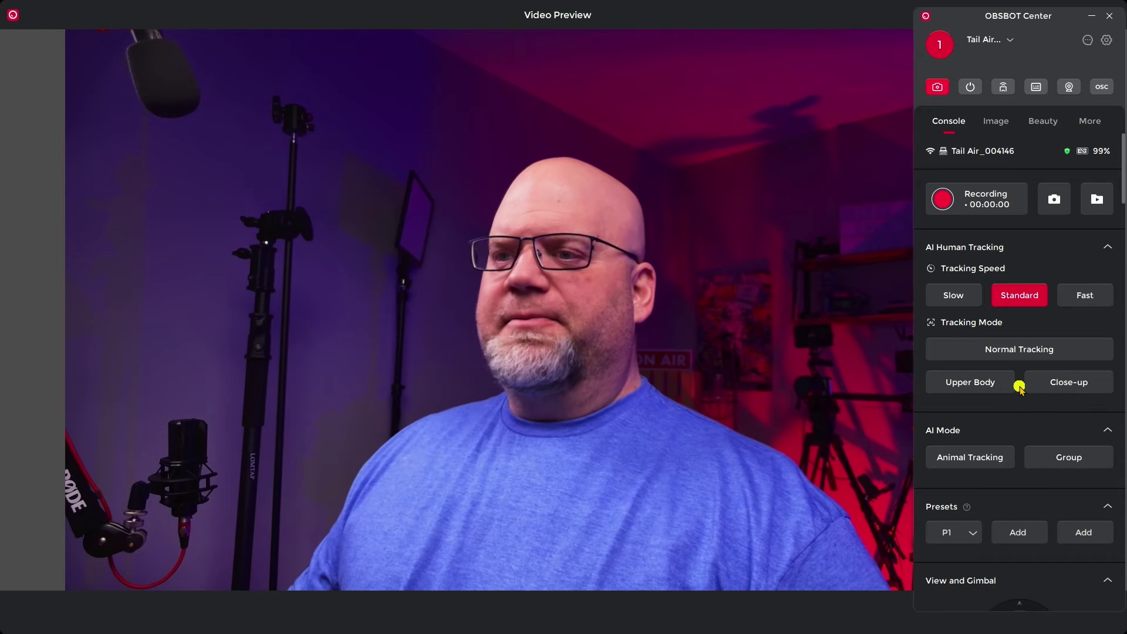
Recall a saved camera position preset and zoom the camera in
{"action": "scroll", "coordinate": [1010, 477], "scroll_direction": "down", "scroll_amount": 1}
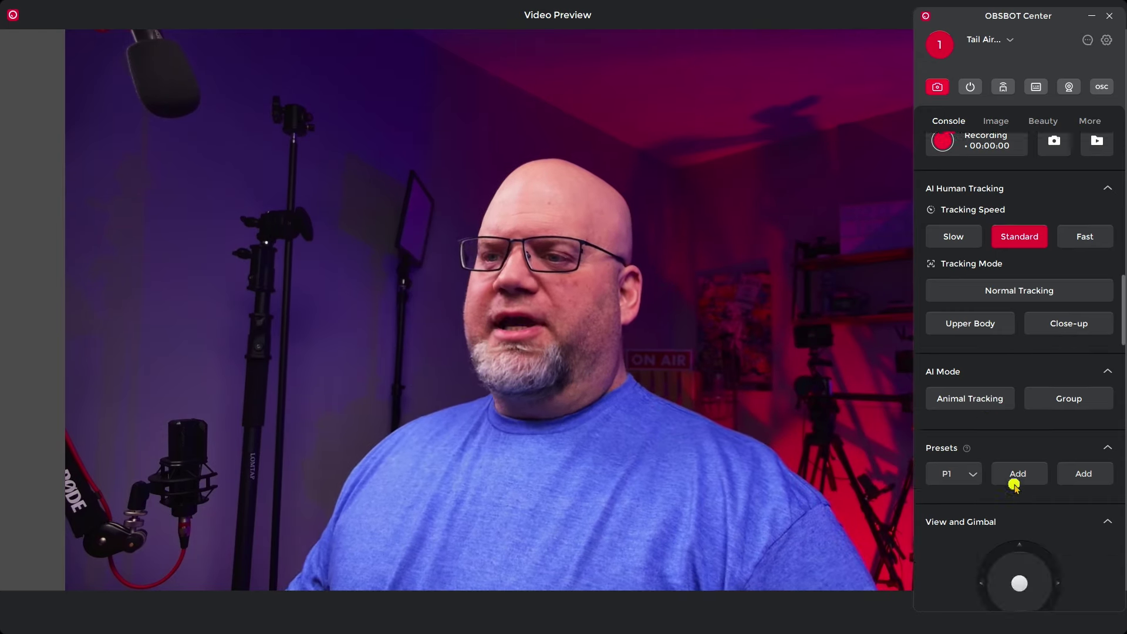
{"action": "scroll", "coordinate": [1070, 414], "scroll_direction": "down", "scroll_amount": 1}
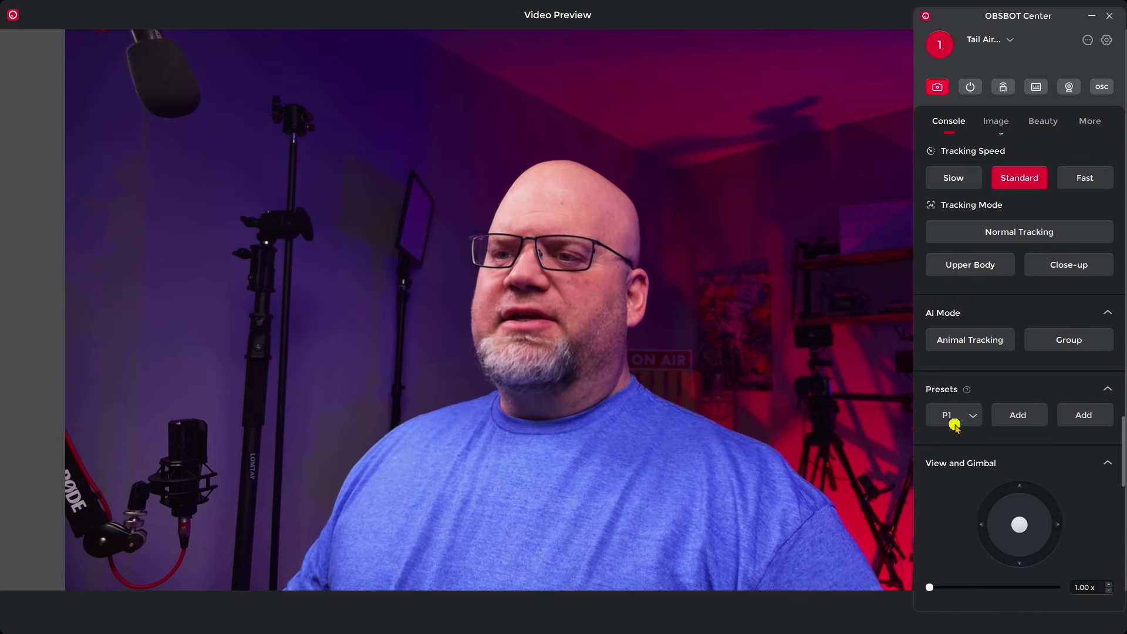
{"action": "left_click", "coordinate": [1033, 502]}
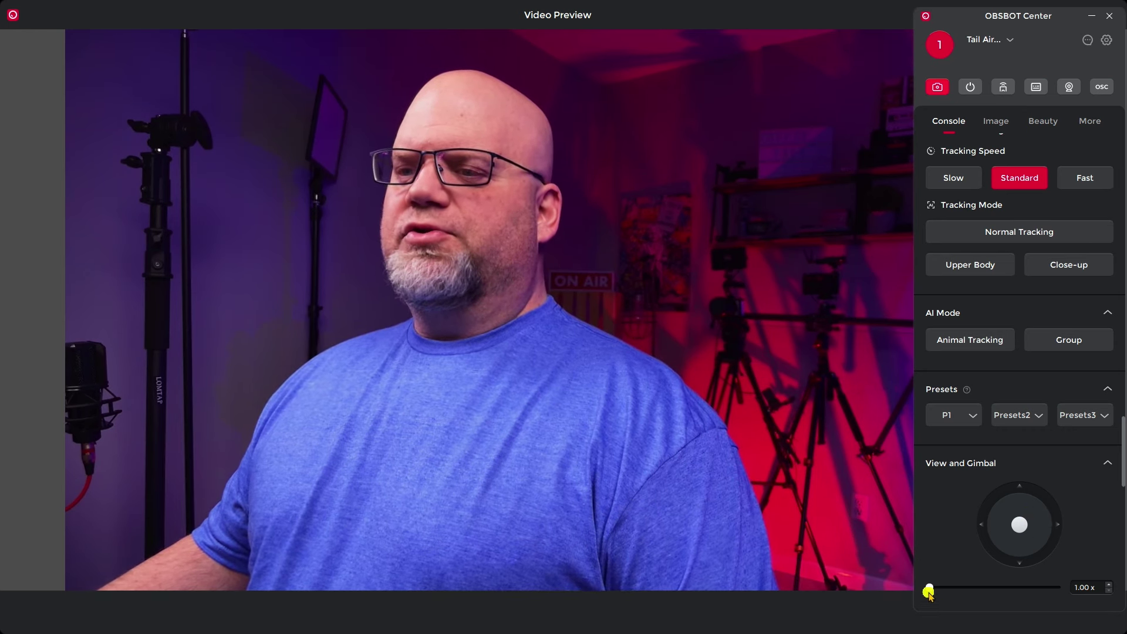
{"action": "mouse_move", "coordinate": [928, 591]}
{"action": "left_mouse_down"}
{"action": "mouse_move", "coordinate": [945, 591]}
{"action": "mouse_move", "coordinate": [927, 591]}
{"action": "left_mouse_up"}
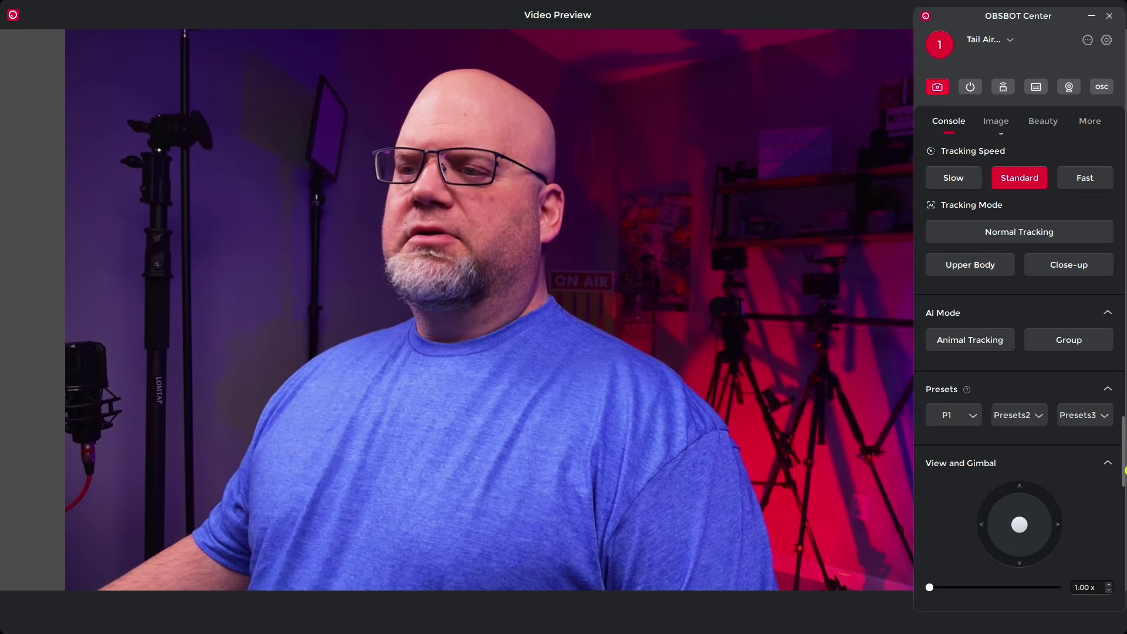
Pan the view left, then reset the gimbal to centered framing at 1.00x zoom
{"action": "scroll", "coordinate": [1125, 470], "scroll_direction": "down", "scroll_amount": 2}
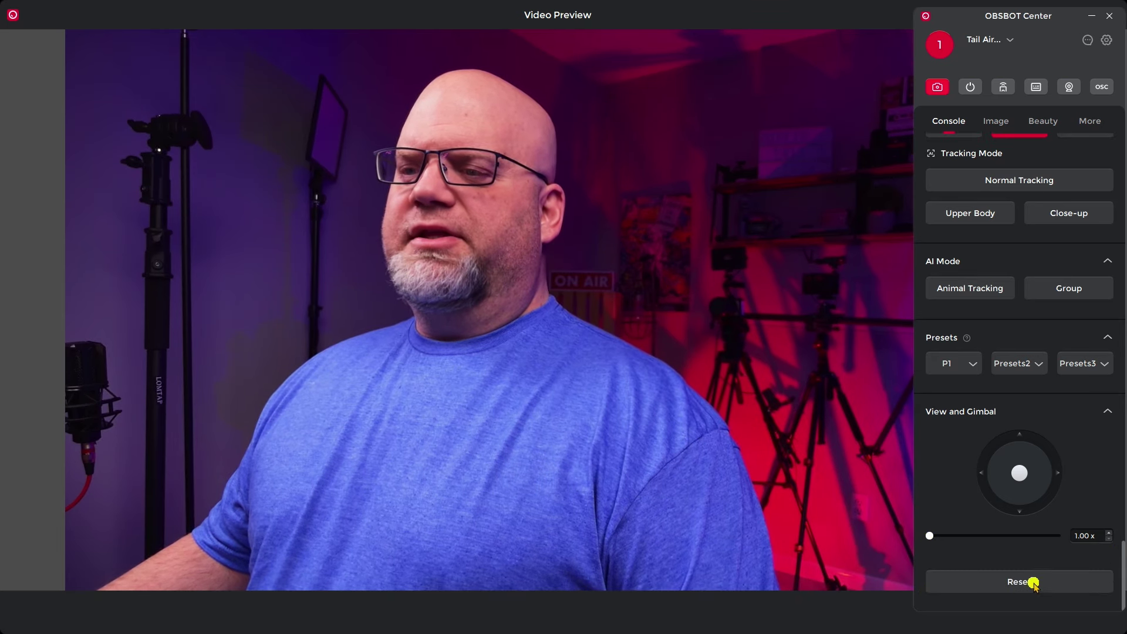
{"action": "left_click", "coordinate": [1007, 581]}
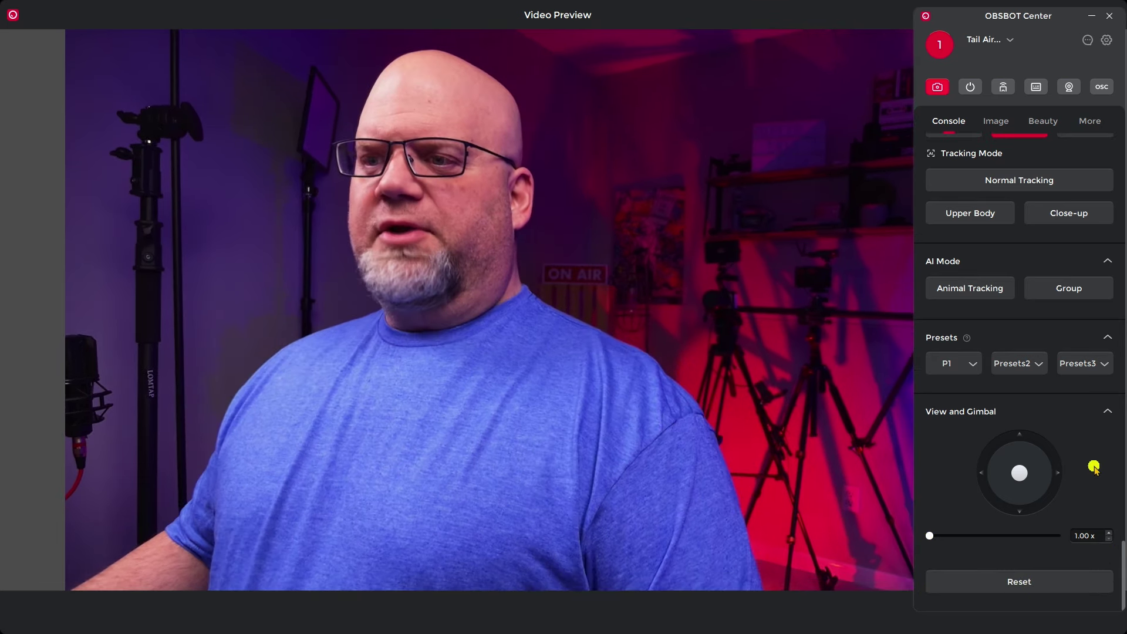
{"action": "left_click_drag", "start_coordinate": [1019, 472], "coordinate": [1003, 472]}
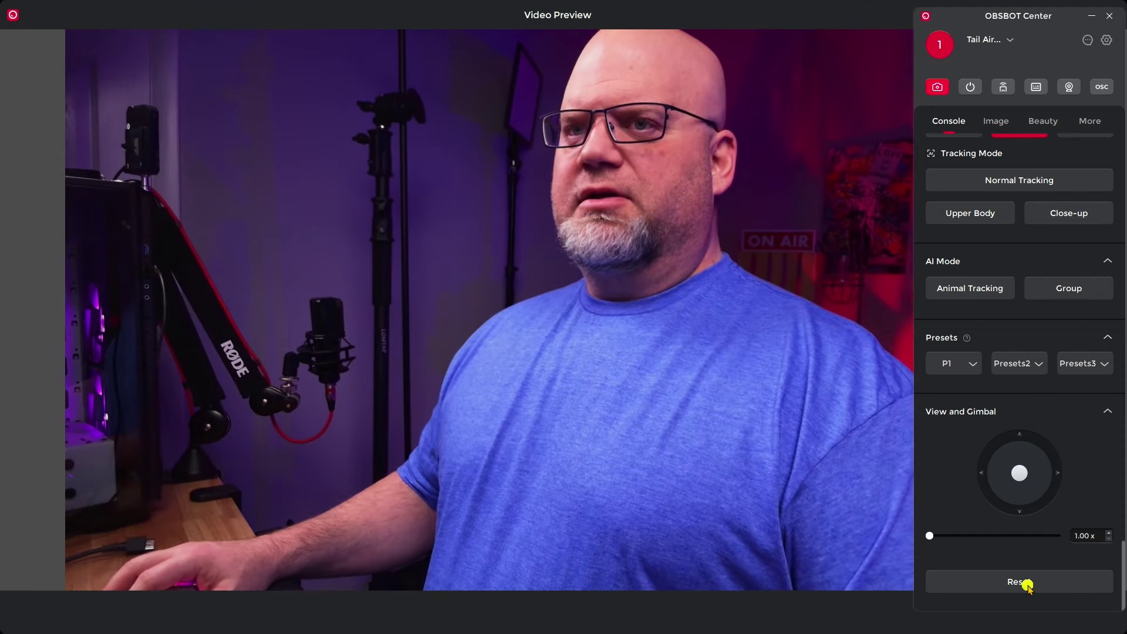
{"action": "left_click", "coordinate": [1026, 582]}
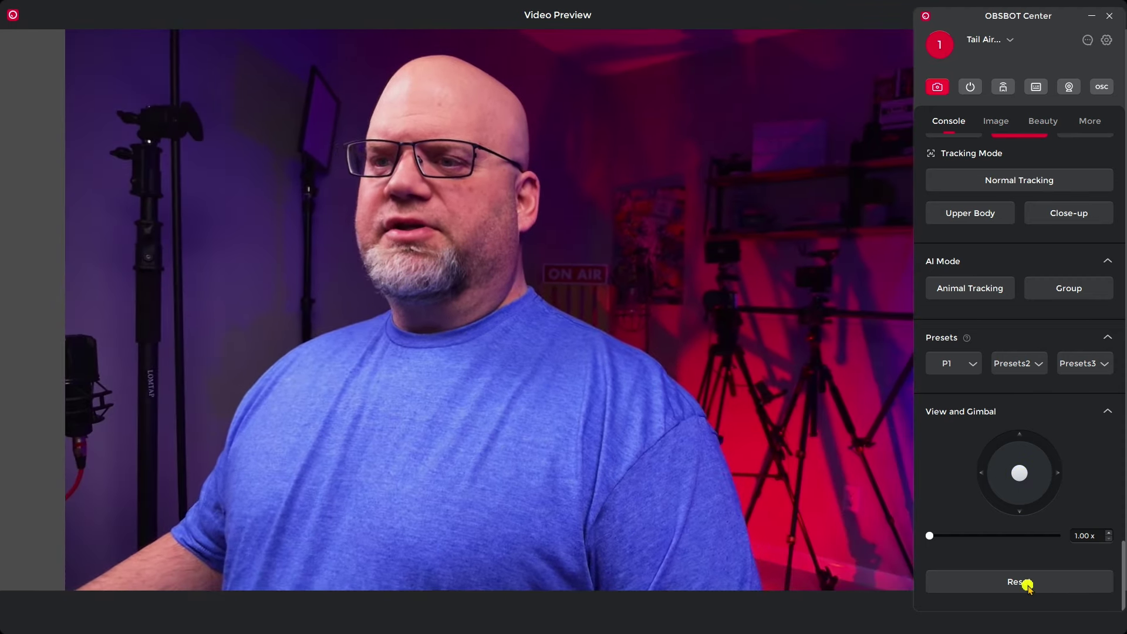
{"action": "scroll", "coordinate": [1012, 352], "scroll_direction": "up", "scroll_amount": 3}
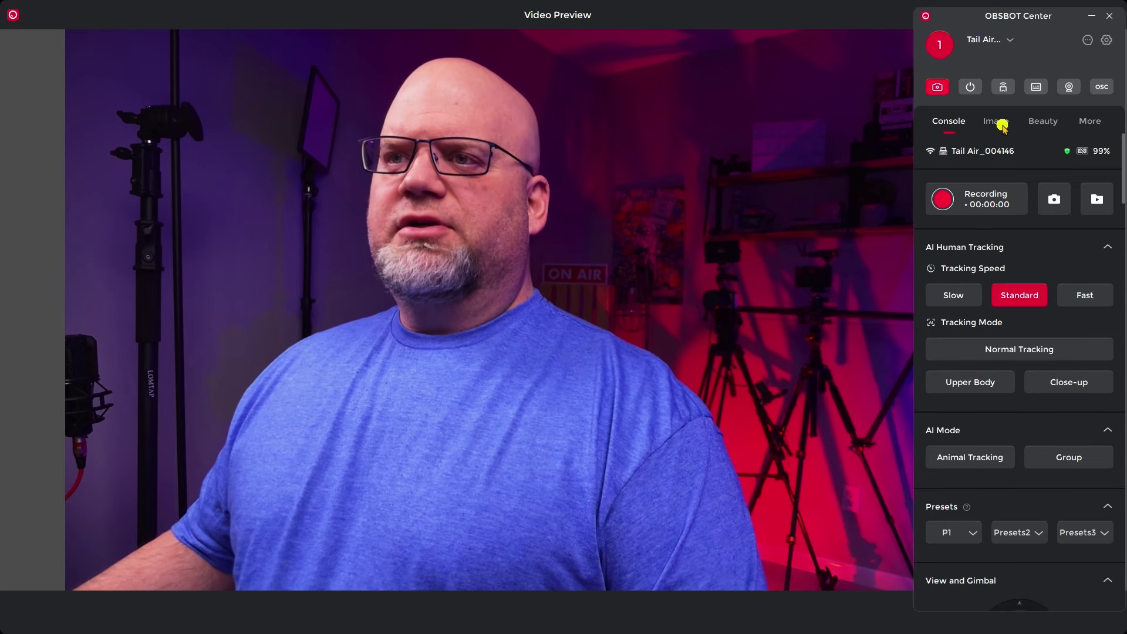
On the Image page, toggle HDR on and off, then Auto Focus off and back on
{"action": "left_click", "coordinate": [997, 123]}
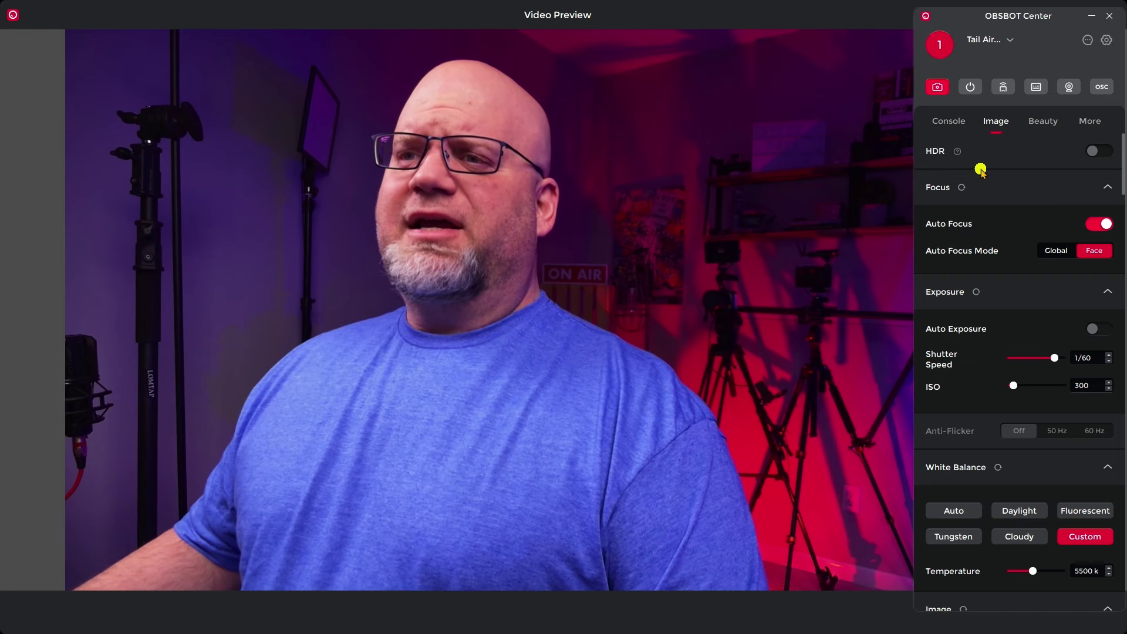
{"action": "left_click", "coordinate": [1106, 150]}
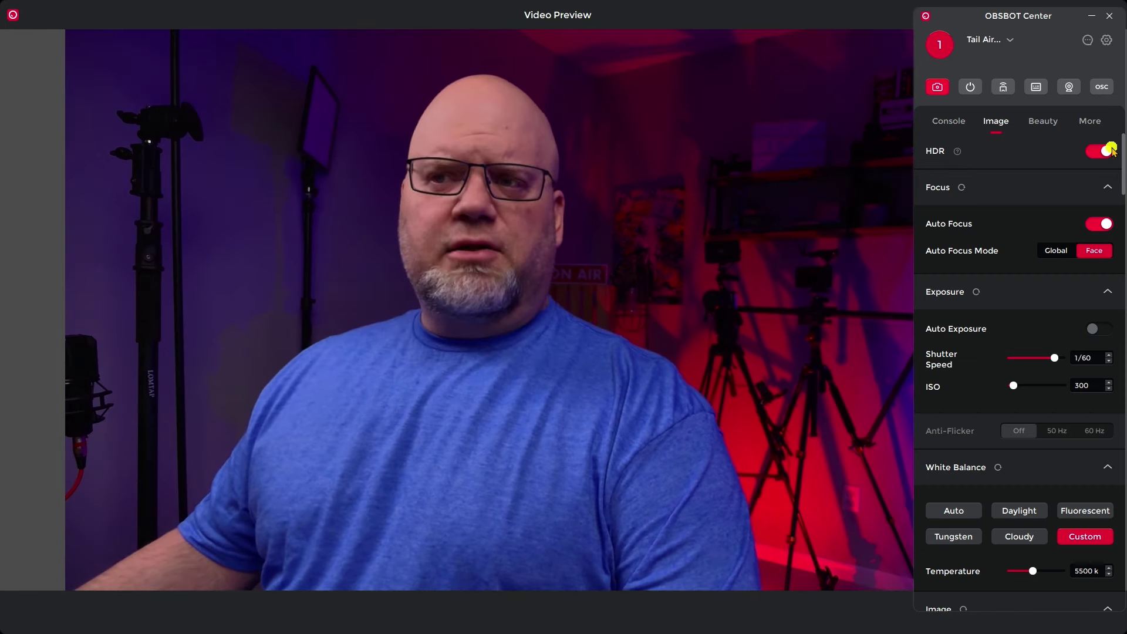
{"action": "left_click", "coordinate": [1105, 151]}
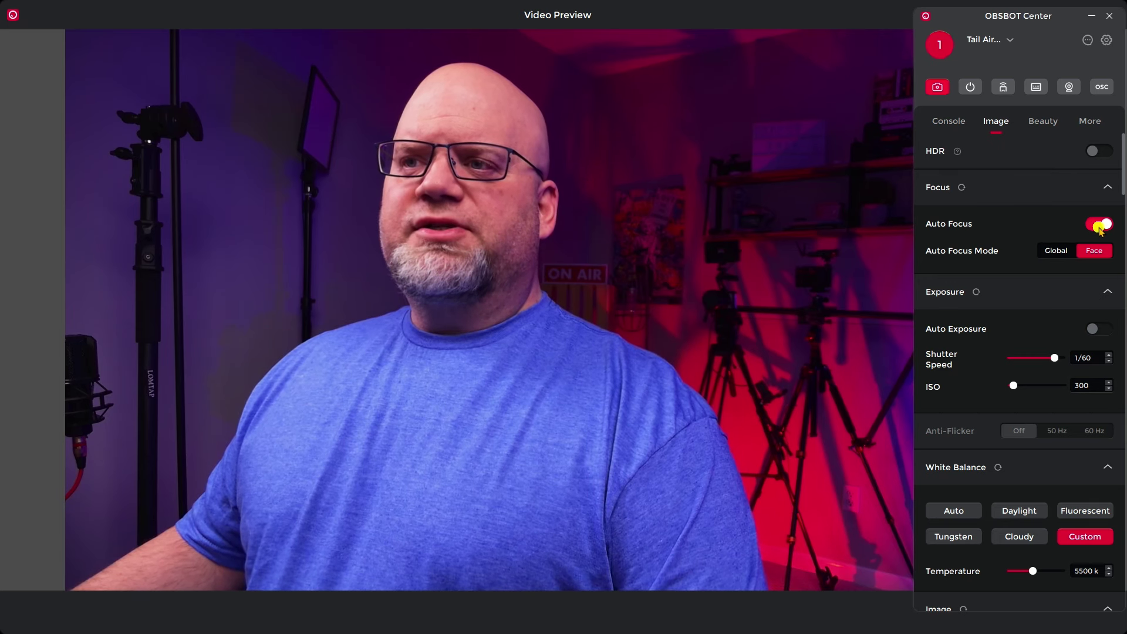
{"action": "left_click", "coordinate": [1099, 225]}
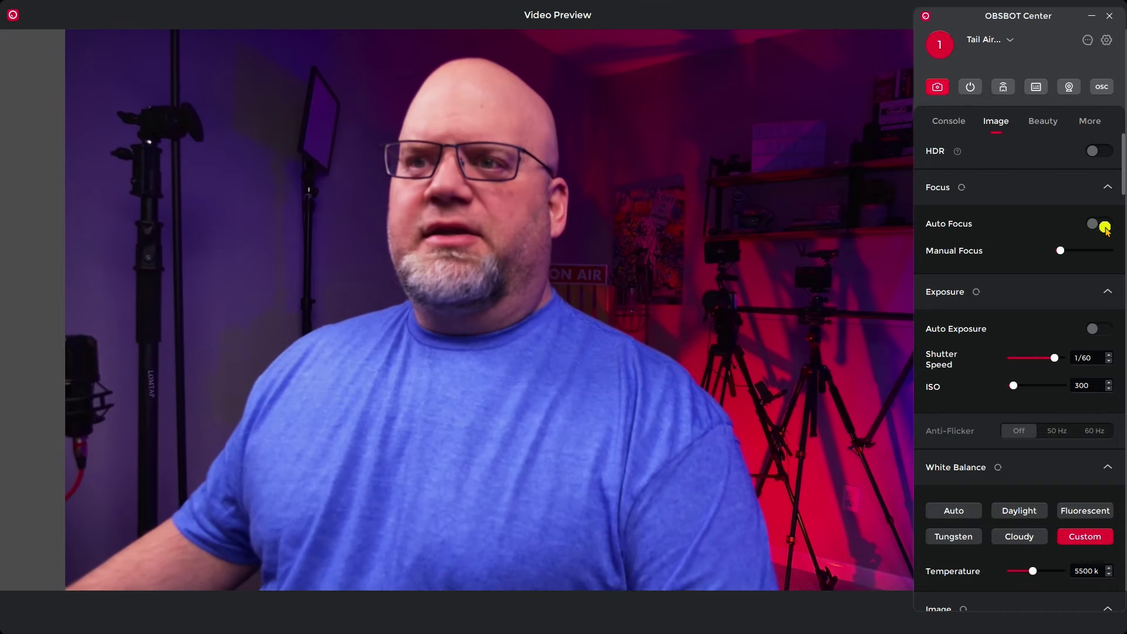
{"action": "left_click", "coordinate": [1101, 225]}
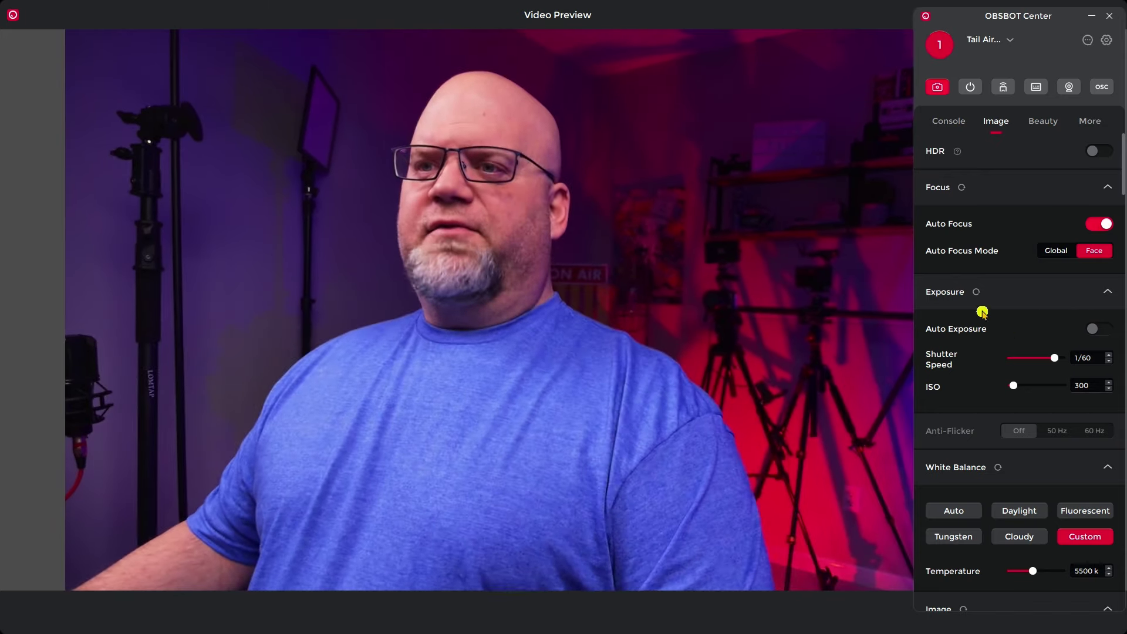
{"action": "left_click", "coordinate": [1101, 329]}
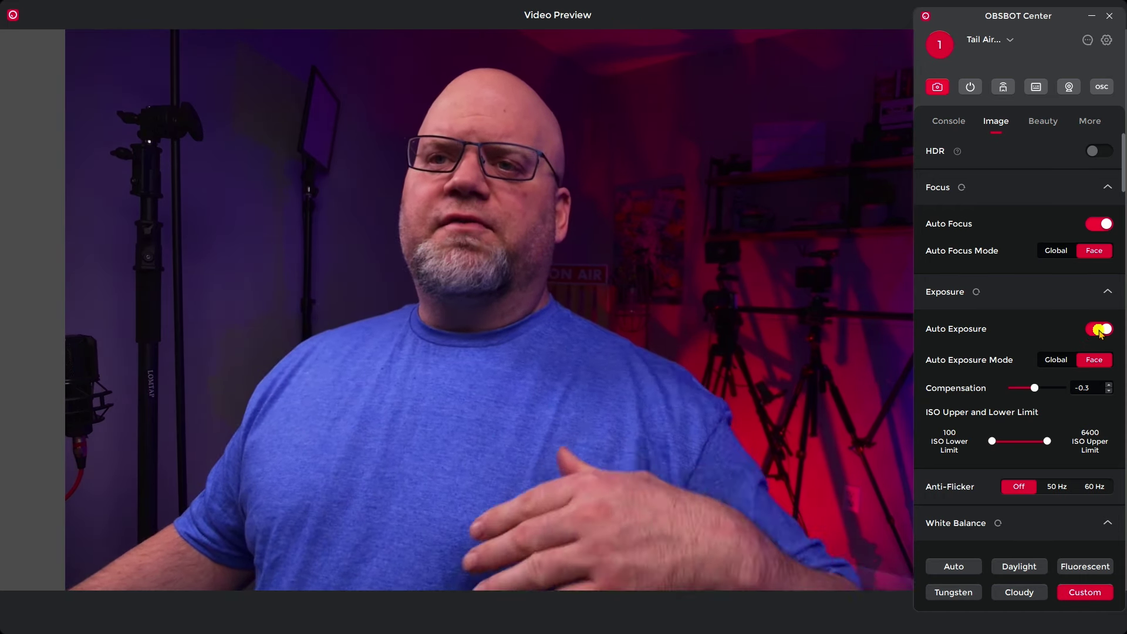
{"action": "left_click", "coordinate": [1099, 330]}
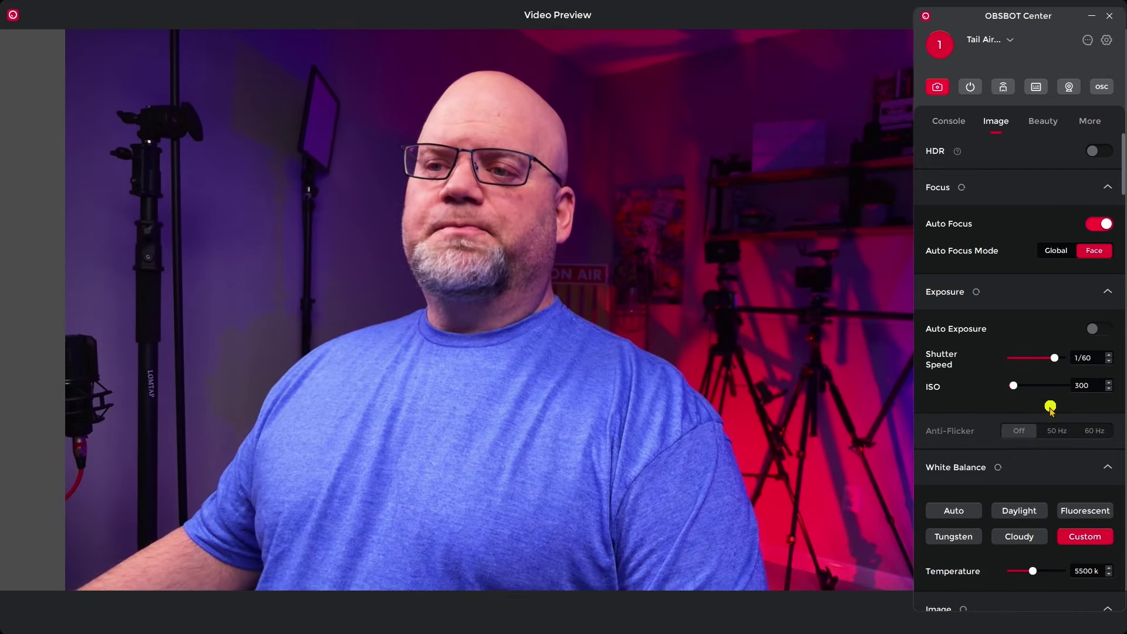
{"action": "scroll", "coordinate": [986, 461], "scroll_direction": "down", "scroll_amount": 1}
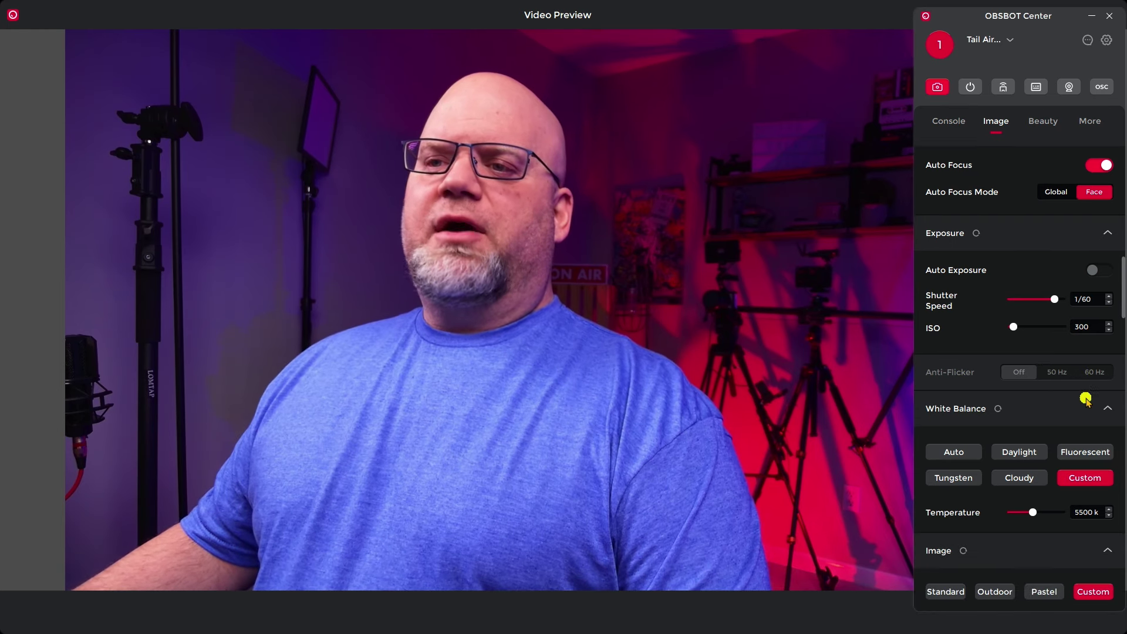
{"action": "scroll", "coordinate": [1086, 395], "scroll_direction": "down", "scroll_amount": 1}
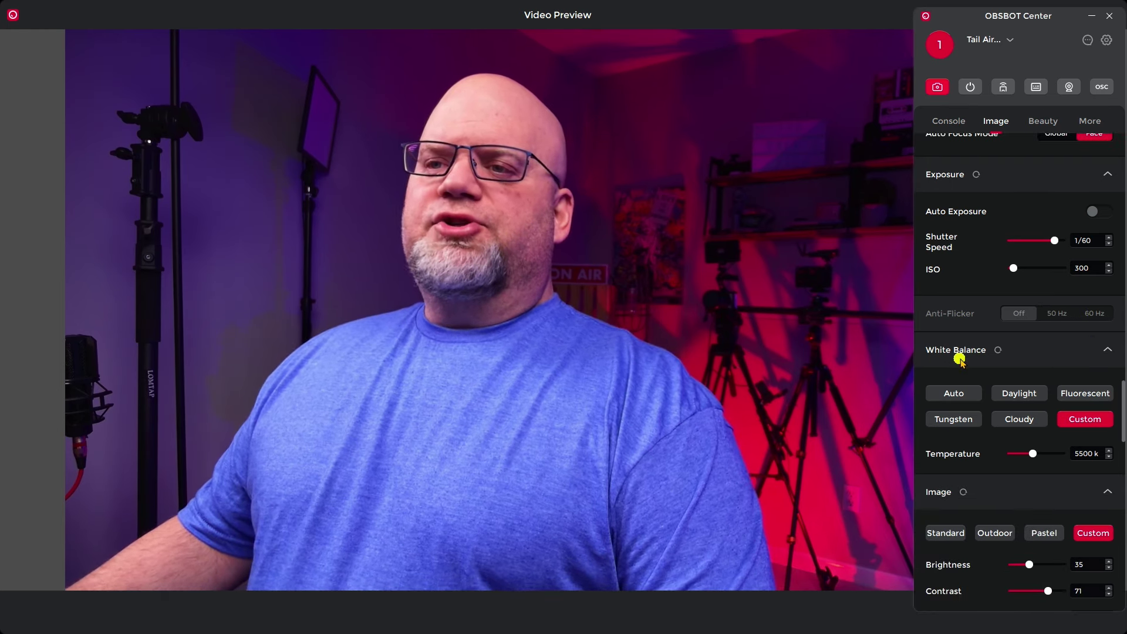
{"action": "scroll", "coordinate": [1063, 355], "scroll_direction": "down", "scroll_amount": 1}
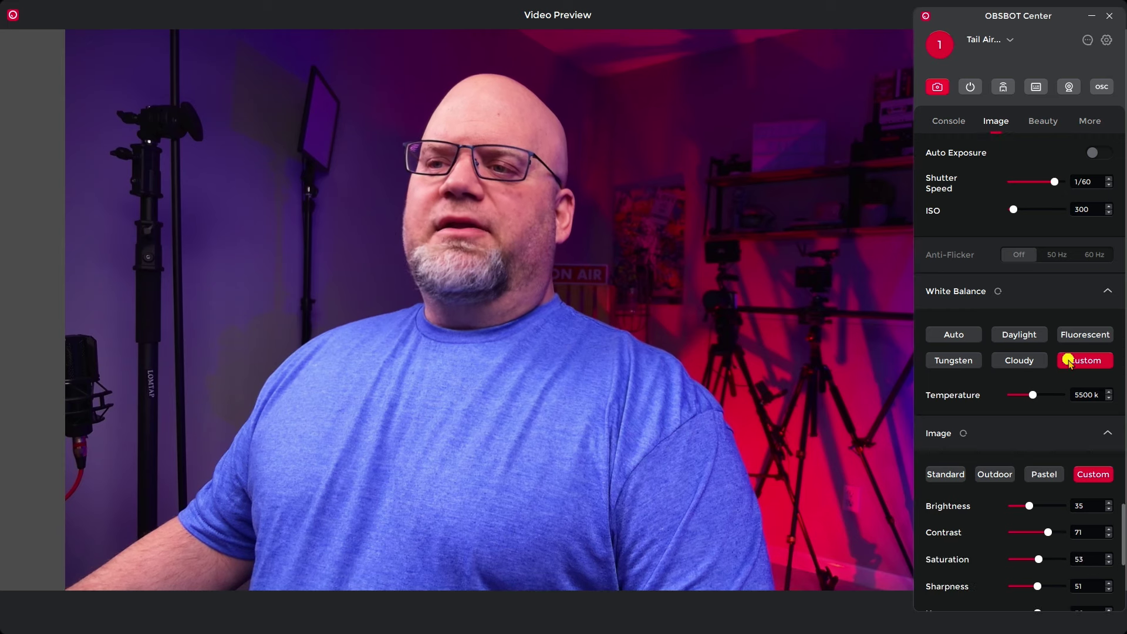
{"action": "left_click", "coordinate": [955, 335]}
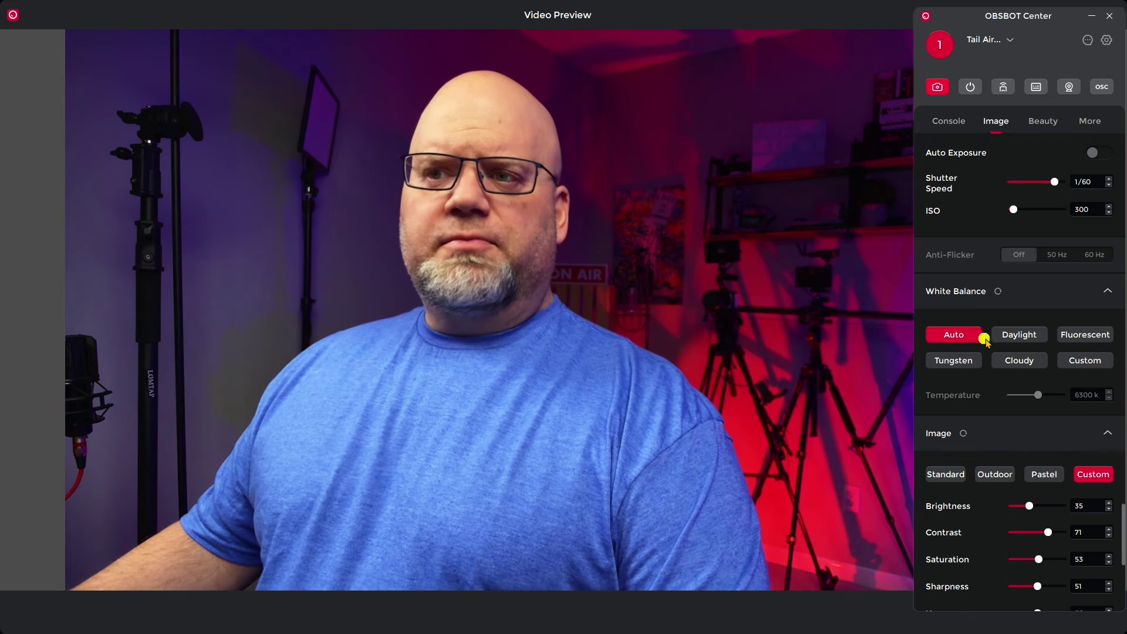
{"action": "left_click", "coordinate": [1021, 336]}
{"action": "left_click", "coordinate": [1091, 336]}
{"action": "left_click", "coordinate": [961, 362]}
{"action": "left_click", "coordinate": [1018, 360]}
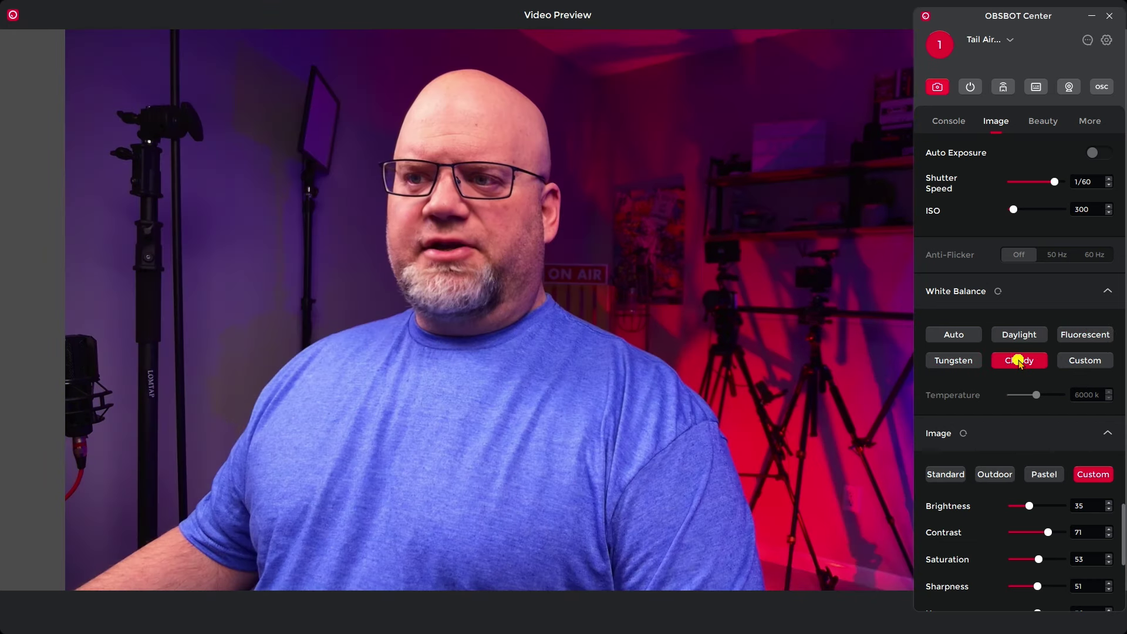
{"action": "left_click", "coordinate": [1085, 361]}
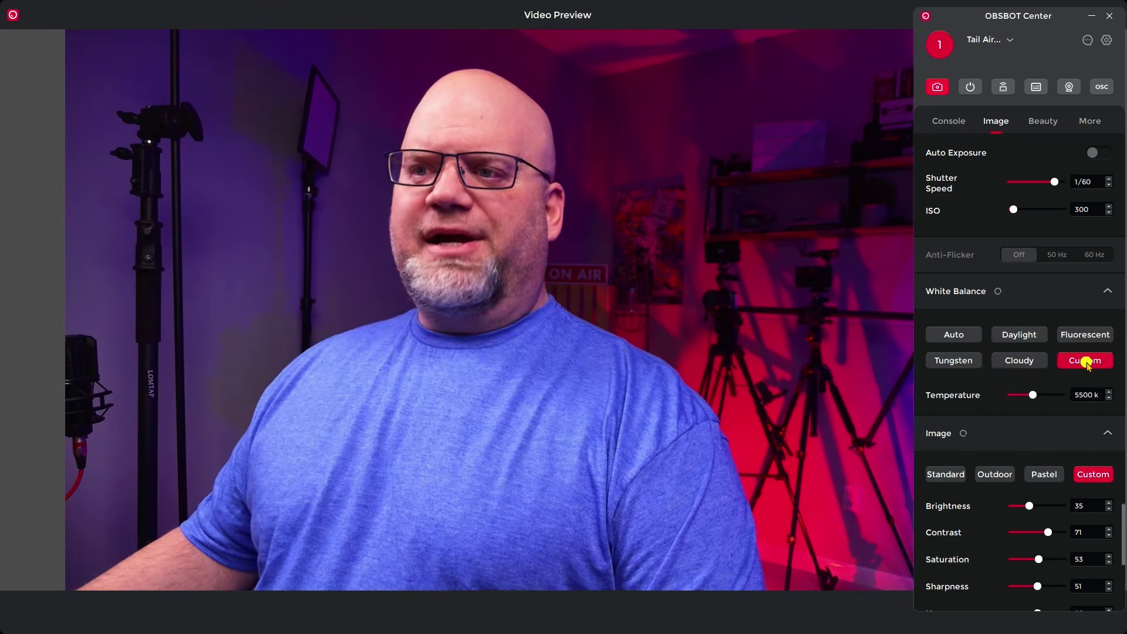
{"action": "scroll", "coordinate": [1032, 417], "scroll_direction": "down", "scroll_amount": 1}
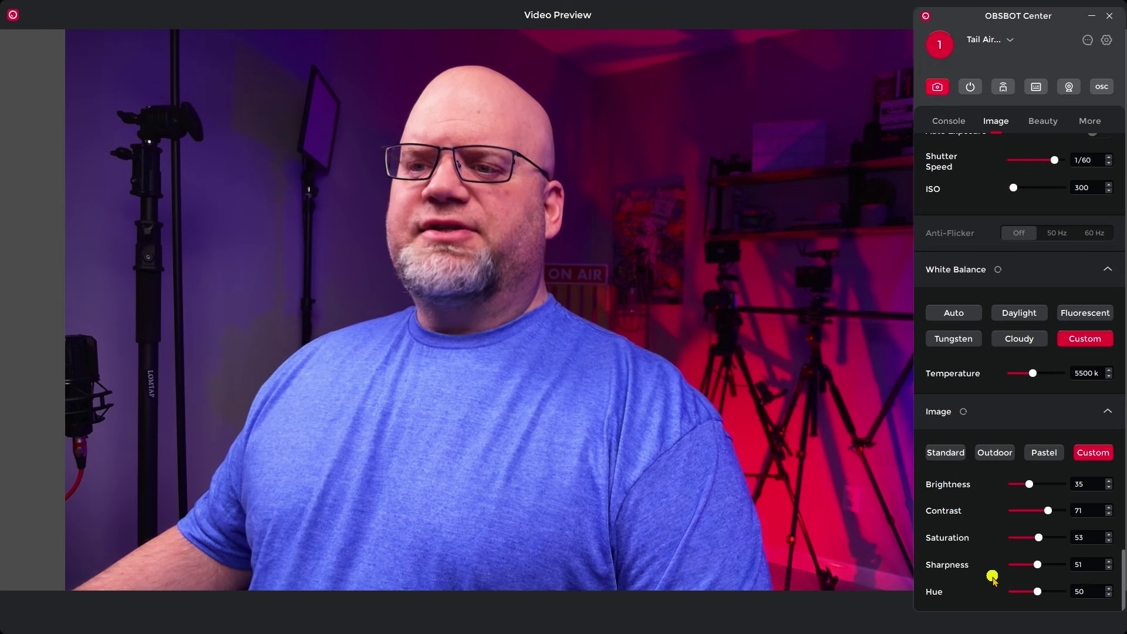
Try the Standard, Outdoor and Pastel image presets, return to Custom, and show Beauty settings
{"action": "left_click", "coordinate": [942, 454]}
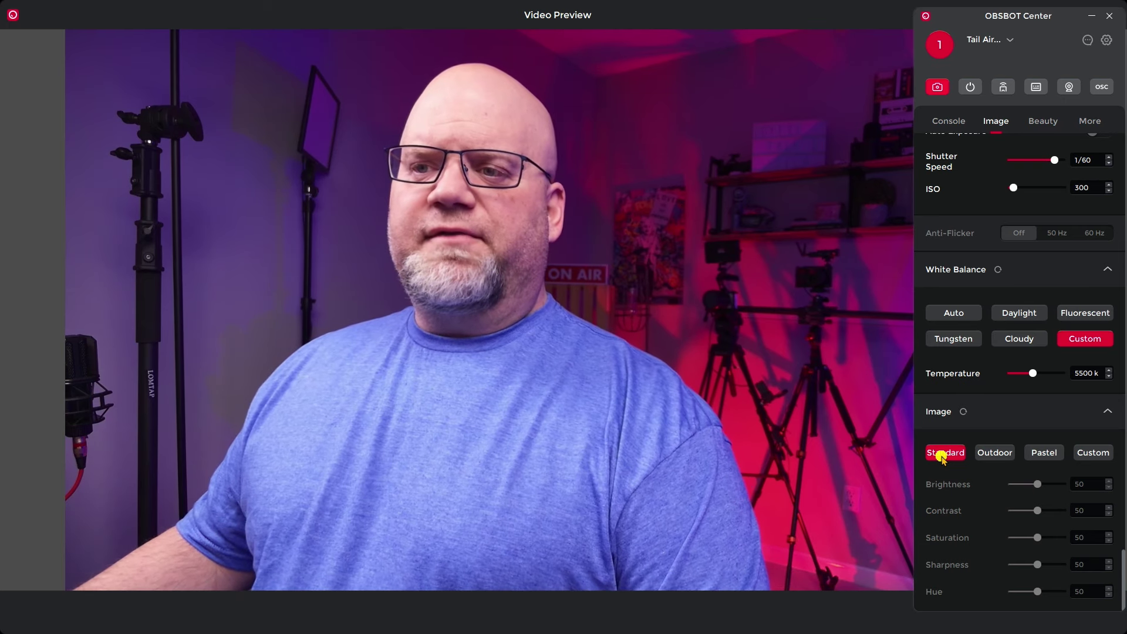
{"action": "left_click", "coordinate": [996, 458]}
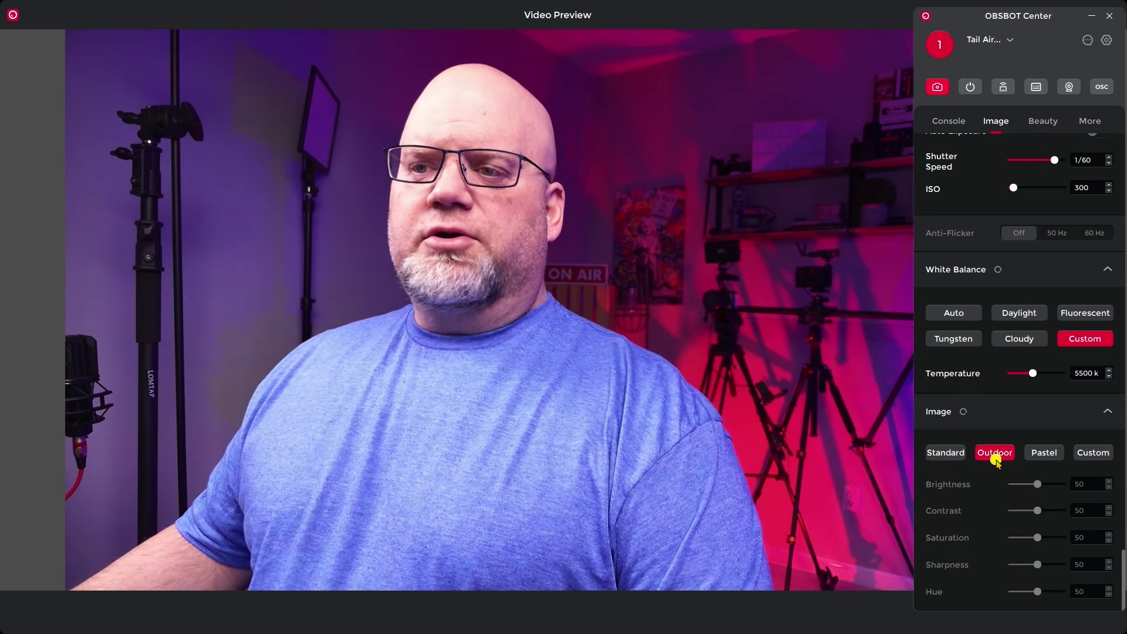
{"action": "left_click", "coordinate": [1040, 458]}
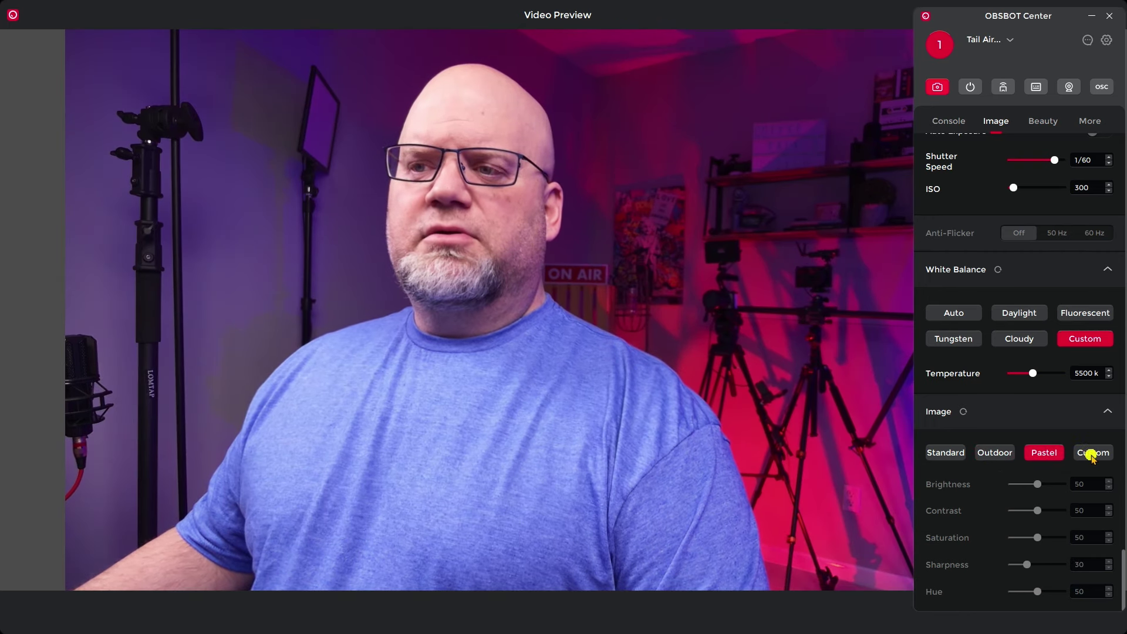
{"action": "left_click", "coordinate": [1091, 457]}
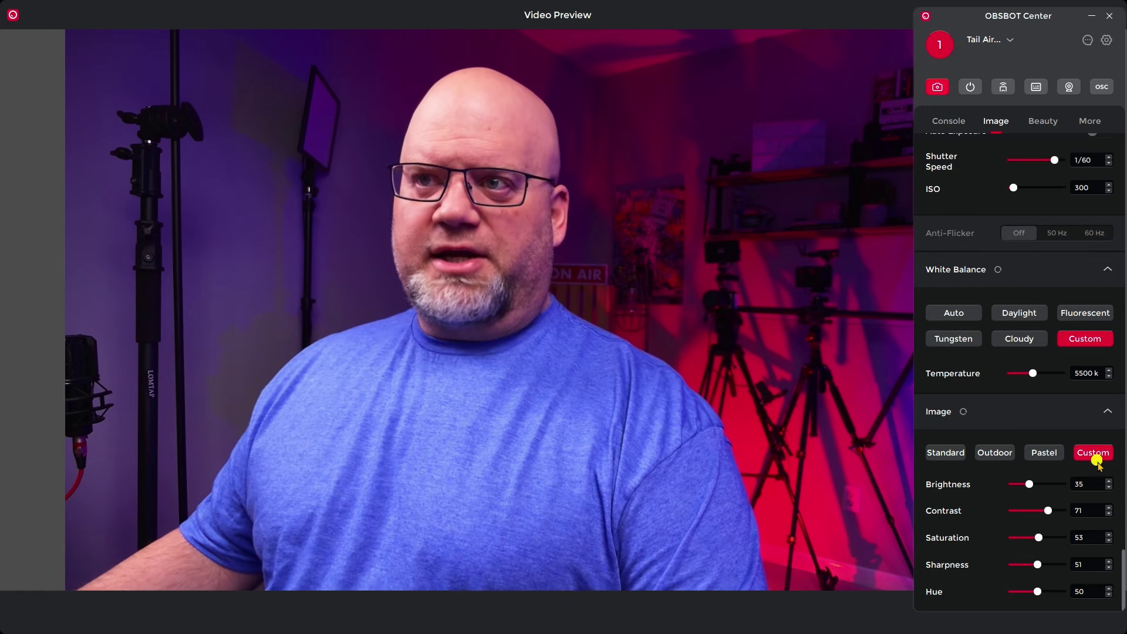
{"action": "left_click", "coordinate": [1050, 125]}
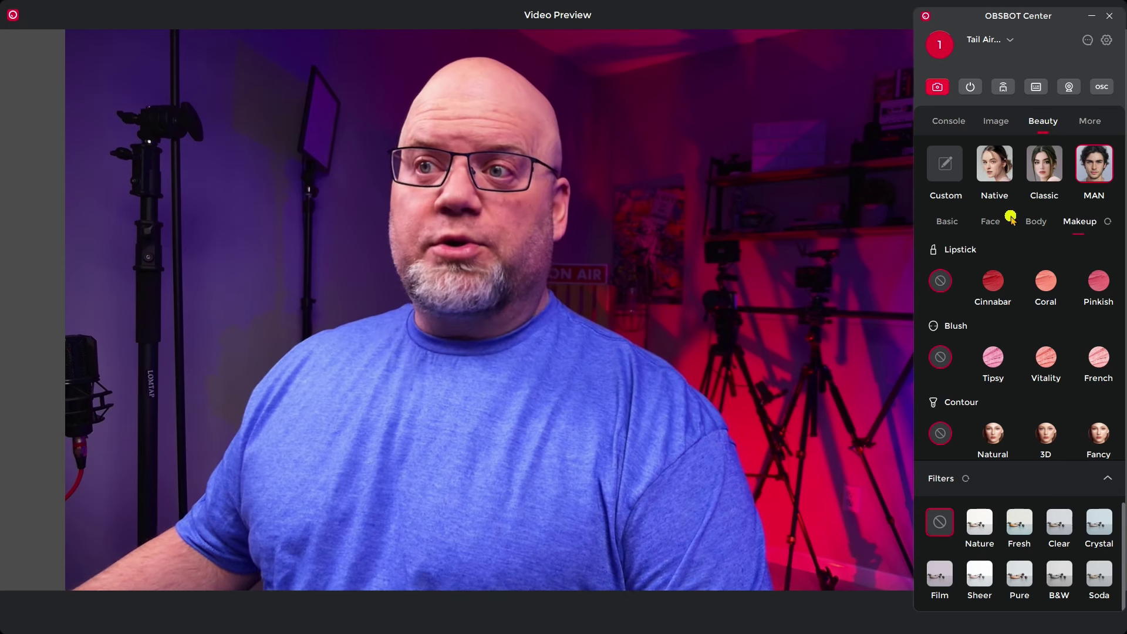
{"action": "left_click", "coordinate": [997, 173]}
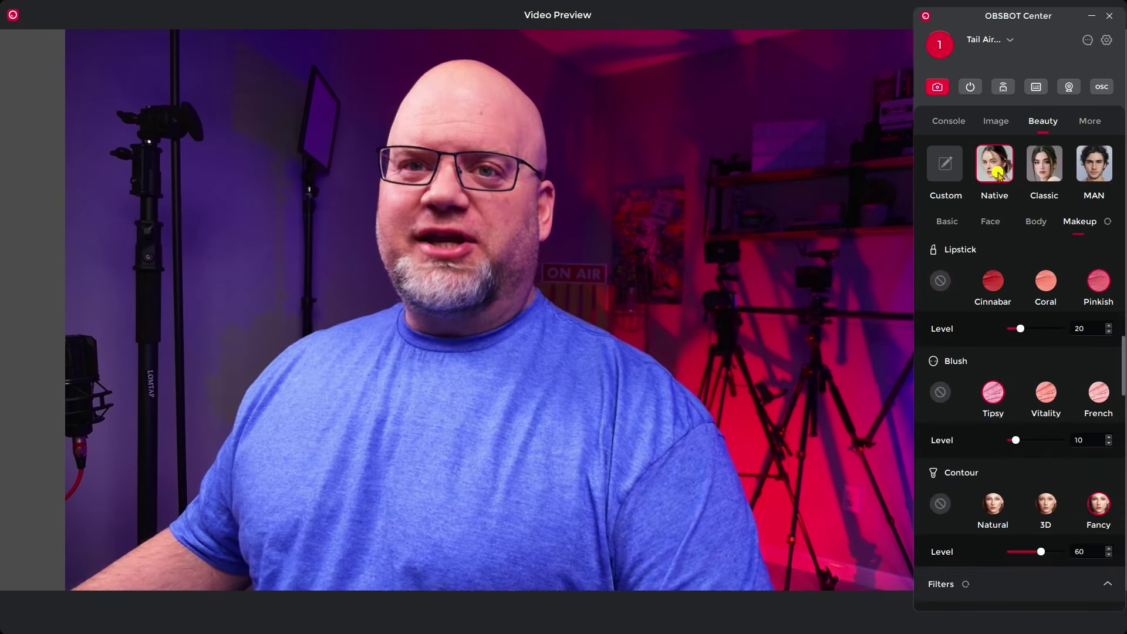
{"action": "left_click", "coordinate": [1048, 178]}
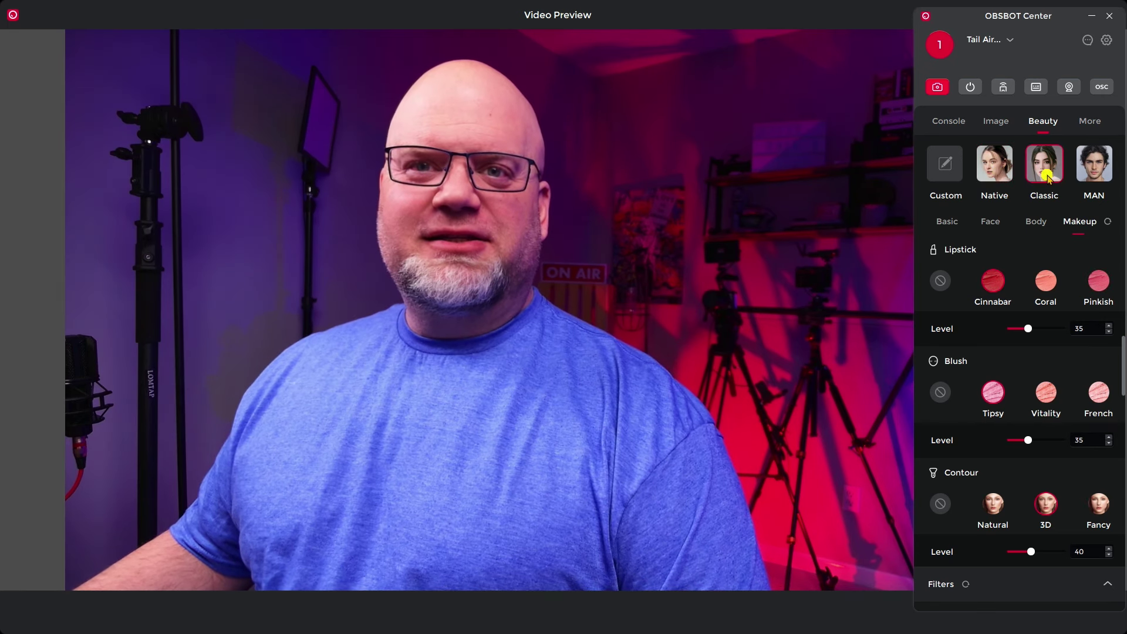
{"action": "left_click", "coordinate": [1093, 175]}
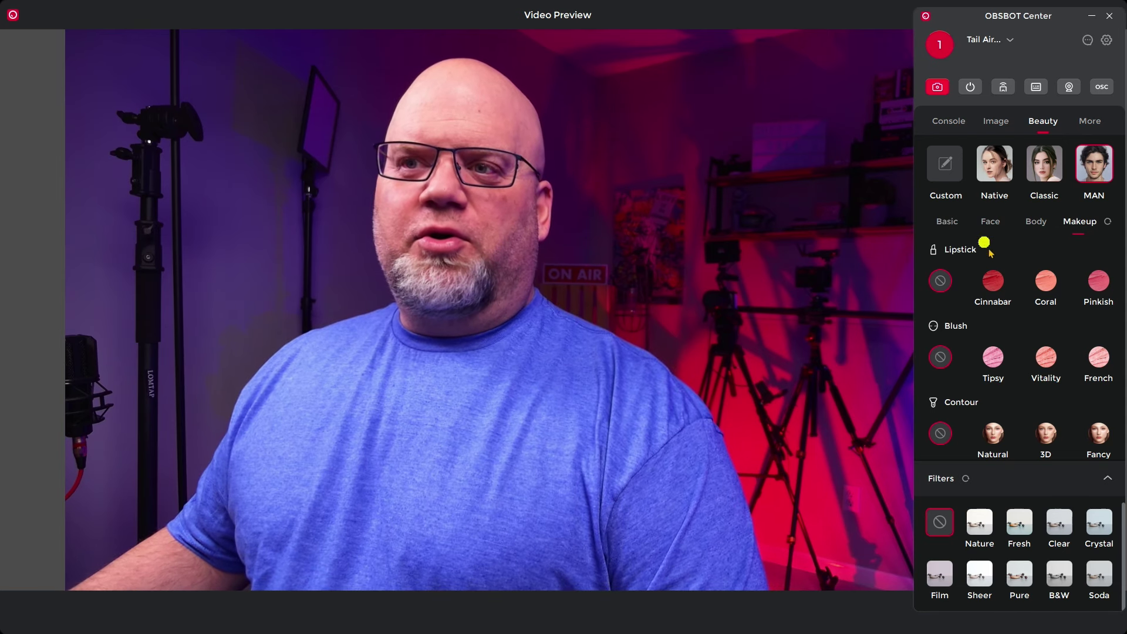
Test the Basic retouch sliders, leaving Tone 0, Smooth 0, Clarify 32, Slim 36, Narrow 0
{"action": "left_click", "coordinate": [943, 228]}
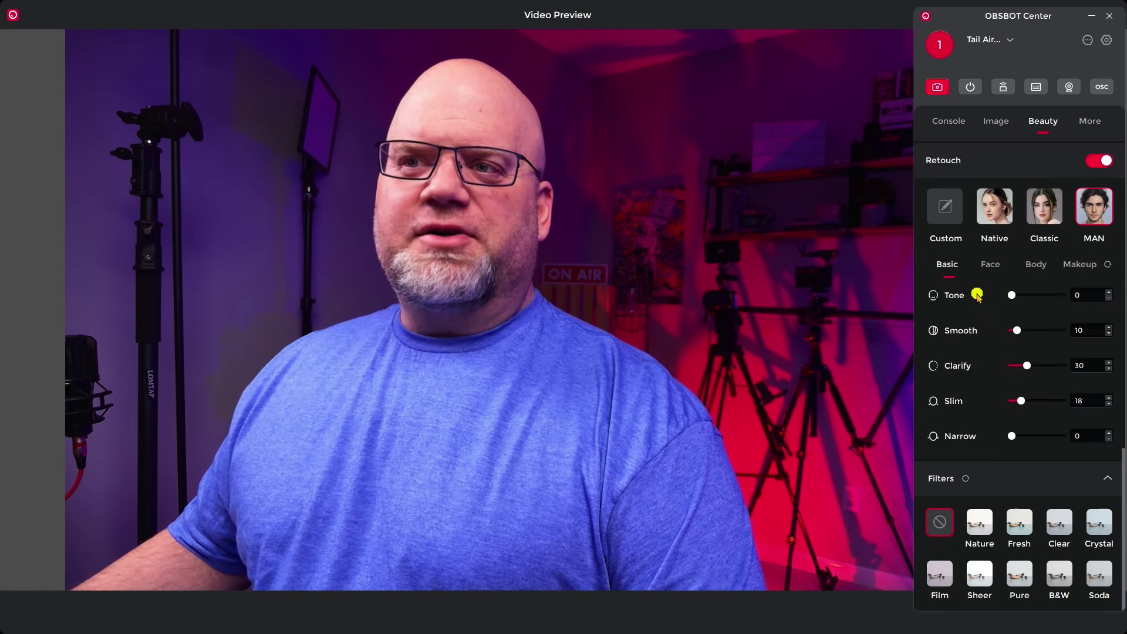
{"action": "mouse_move", "coordinate": [1014, 296]}
{"action": "left_mouse_down"}
{"action": "mouse_move", "coordinate": [1064, 292]}
{"action": "mouse_move", "coordinate": [999, 294]}
{"action": "left_mouse_up"}
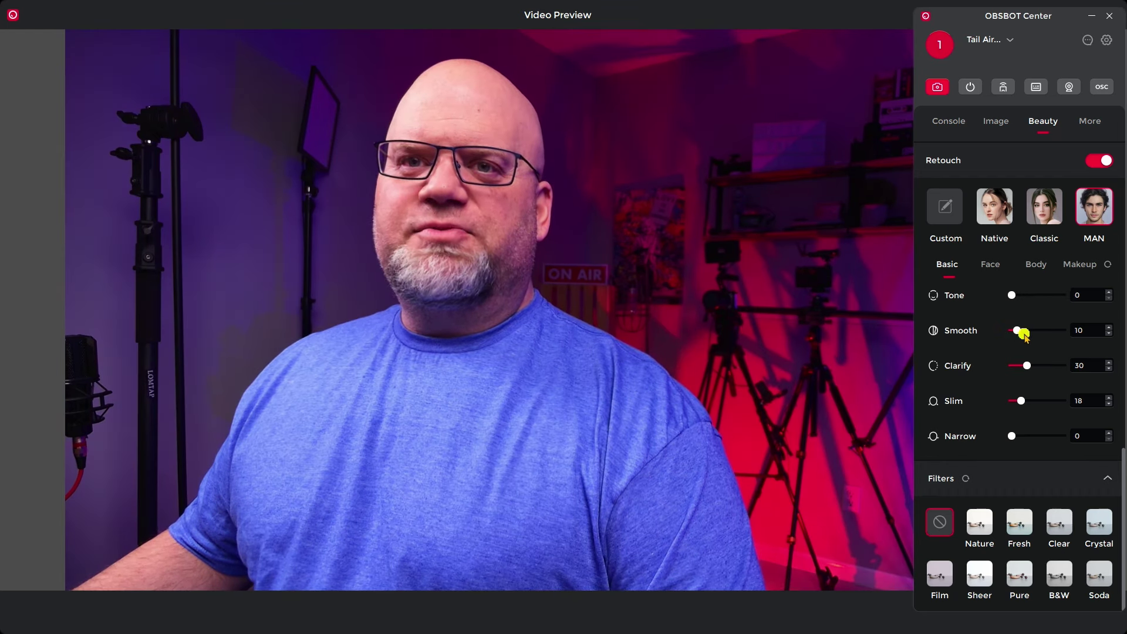
{"action": "left_click_drag", "start_coordinate": [1020, 330], "coordinate": [953, 329]}
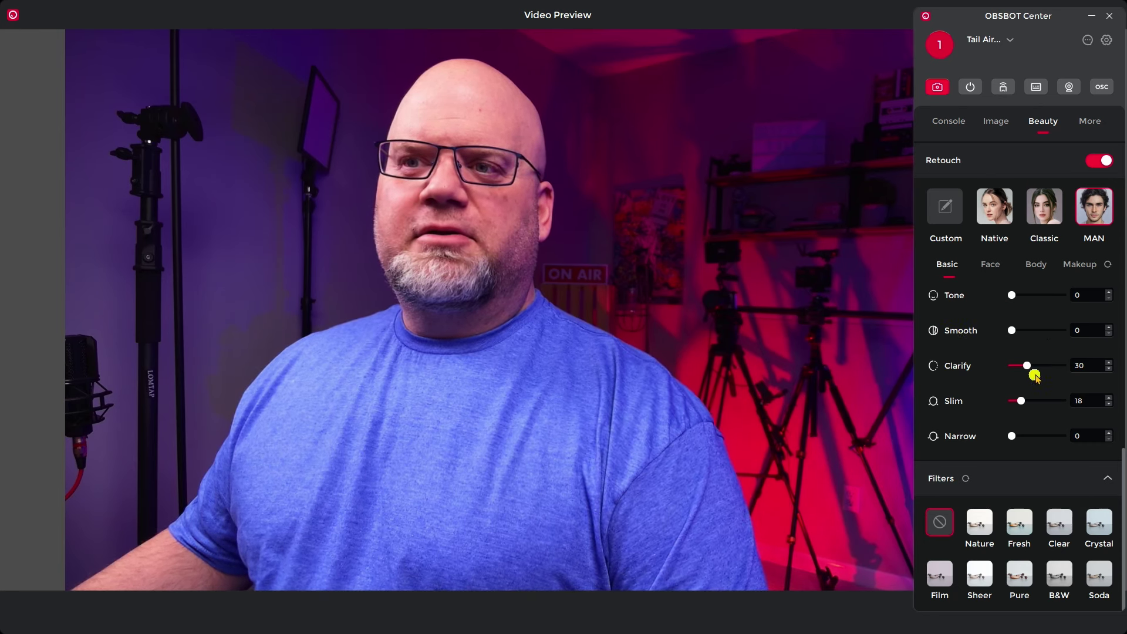
{"action": "left_click_drag", "start_coordinate": [1031, 366], "coordinate": [1029, 403]}
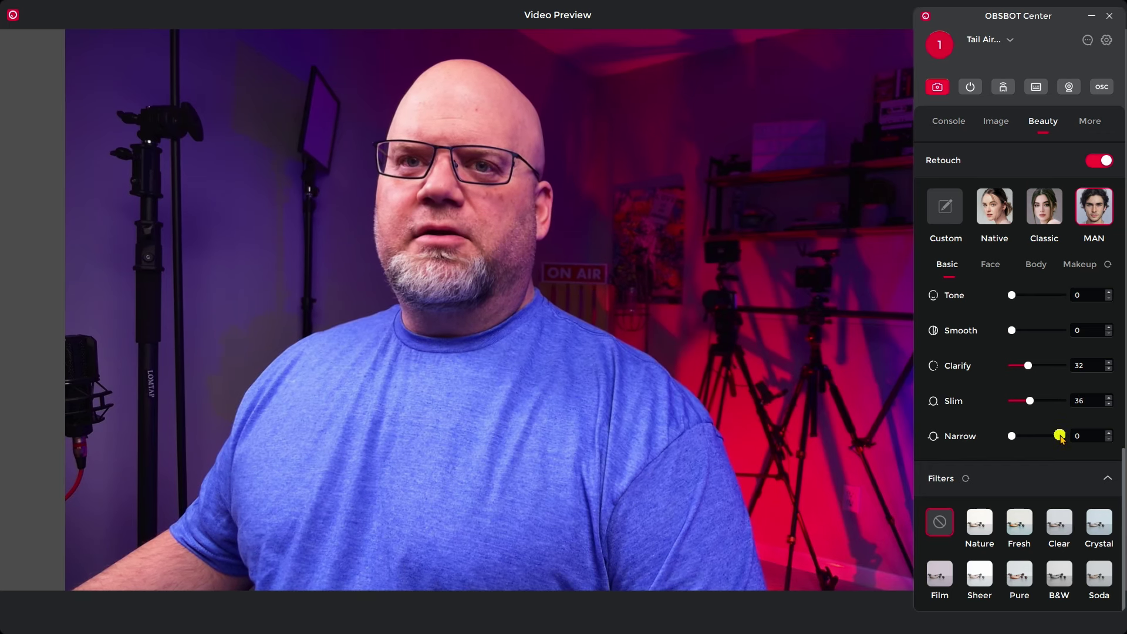
{"action": "mouse_move", "coordinate": [1014, 439]}
{"action": "left_mouse_down"}
{"action": "mouse_move", "coordinate": [1056, 438]}
{"action": "mouse_move", "coordinate": [994, 435]}
{"action": "mouse_move", "coordinate": [1079, 440]}
{"action": "mouse_move", "coordinate": [1003, 446]}
{"action": "left_mouse_up"}
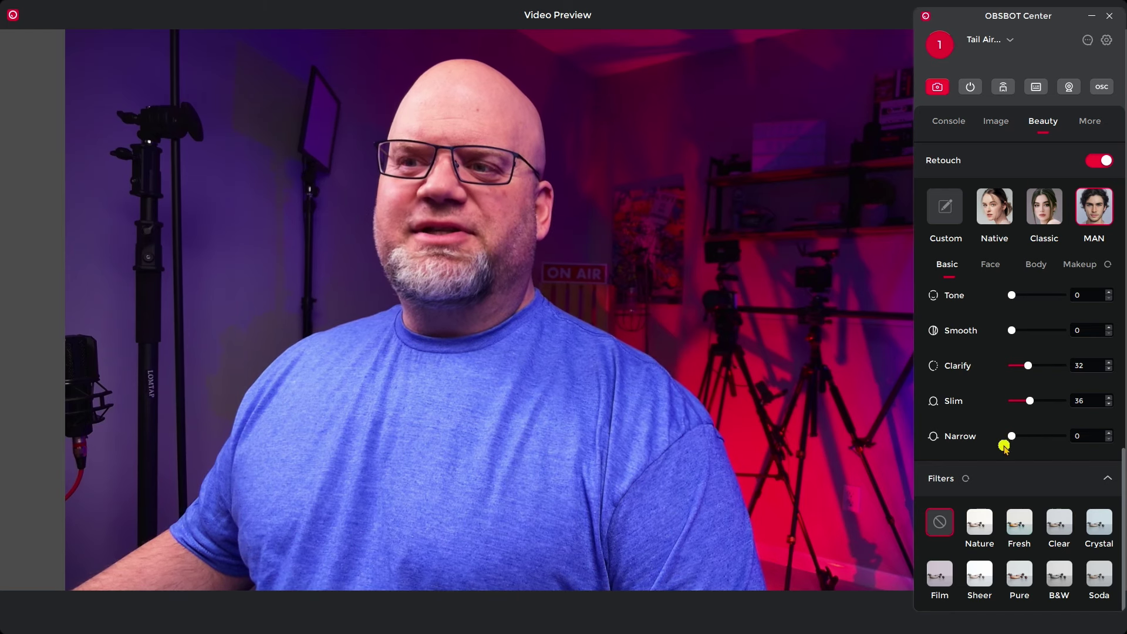
In Face retouch, max Eyes and reset to 0, try Cheekbones, then test Whiten at 100 and return to 25
{"action": "left_click", "coordinate": [990, 266]}
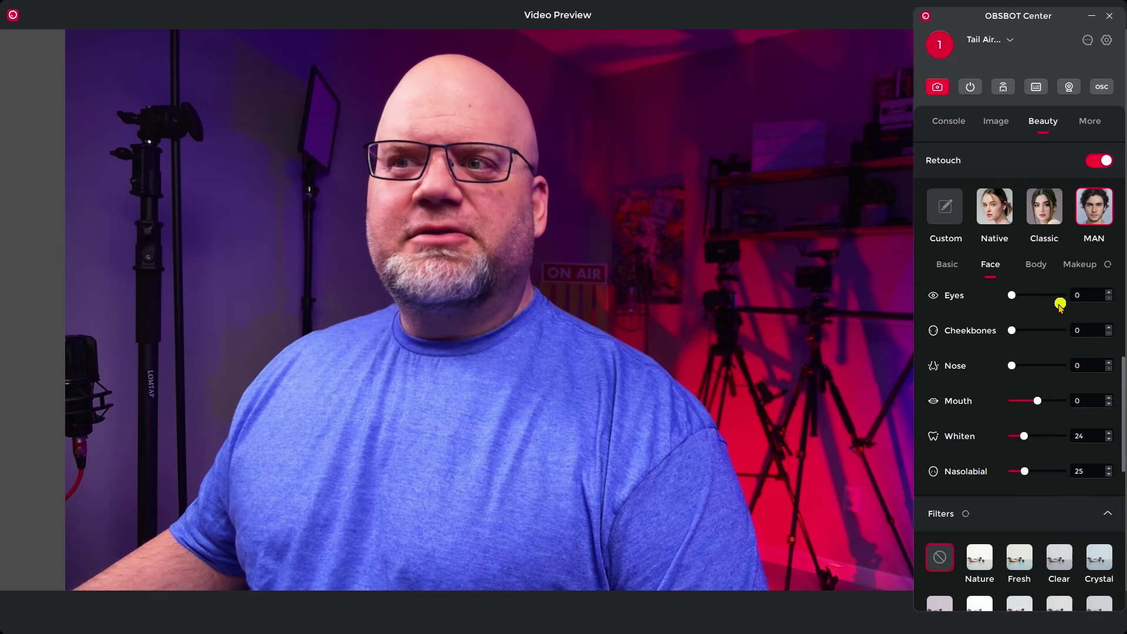
{"action": "left_click_drag", "start_coordinate": [1011, 295], "coordinate": [1064, 297]}
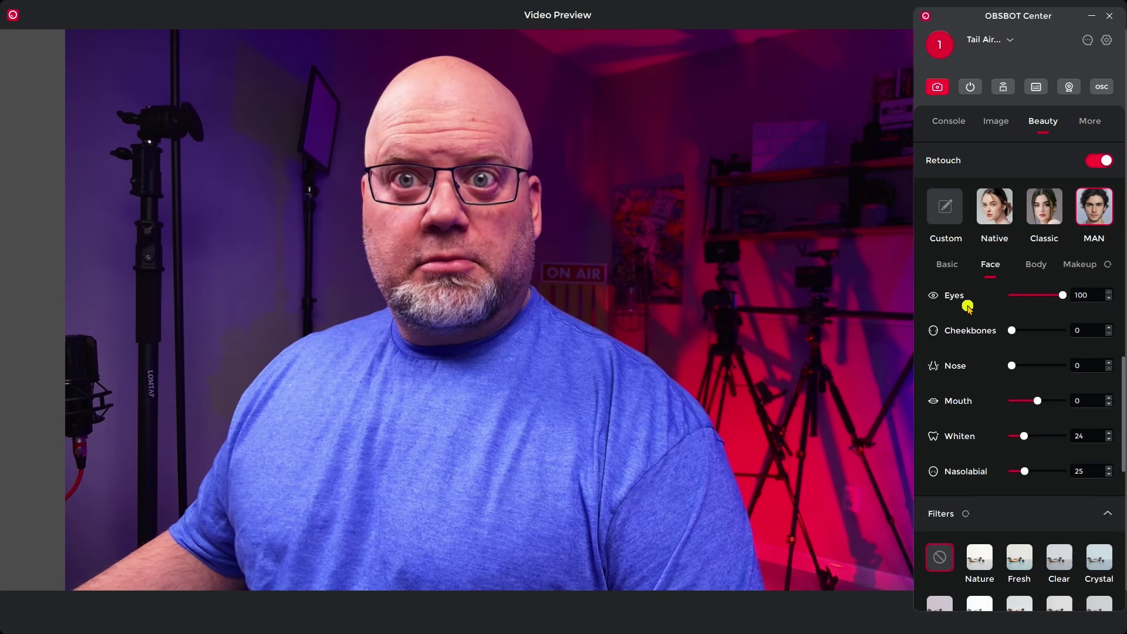
{"action": "left_click_drag", "start_coordinate": [1061, 294], "coordinate": [1004, 298]}
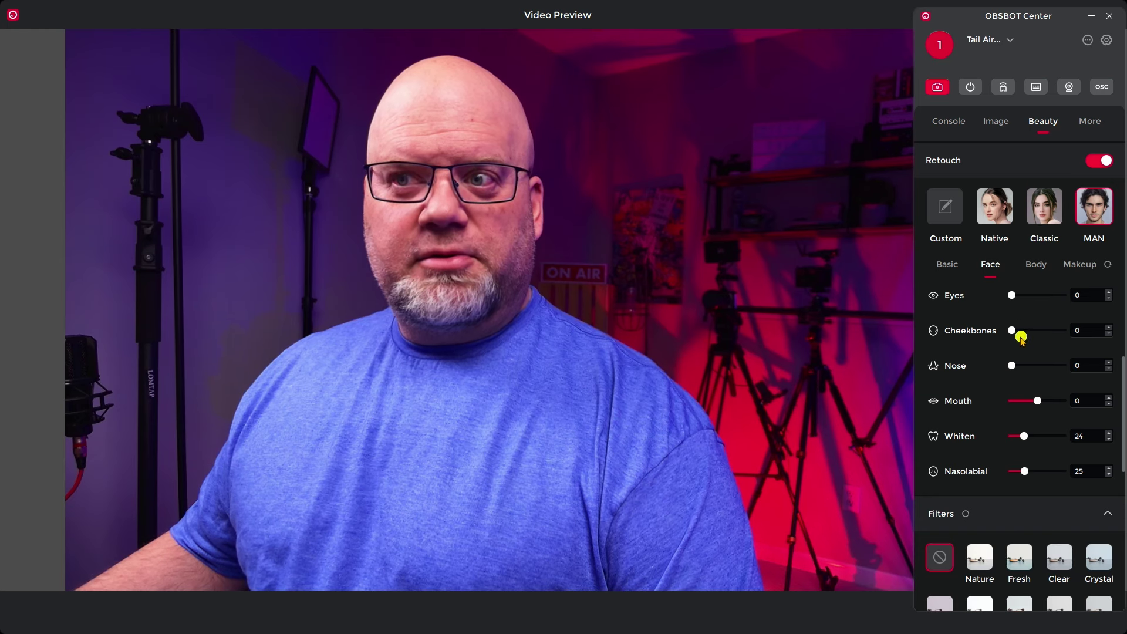
{"action": "left_click_drag", "start_coordinate": [1018, 330], "coordinate": [980, 344]}
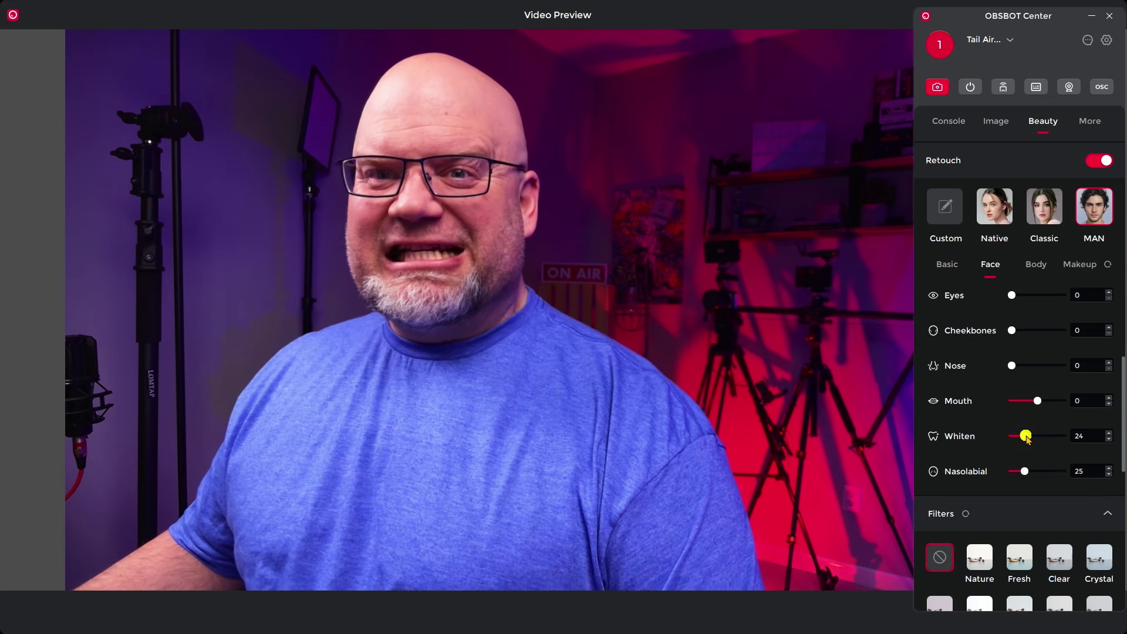
{"action": "left_click_drag", "start_coordinate": [1029, 436], "coordinate": [1065, 438]}
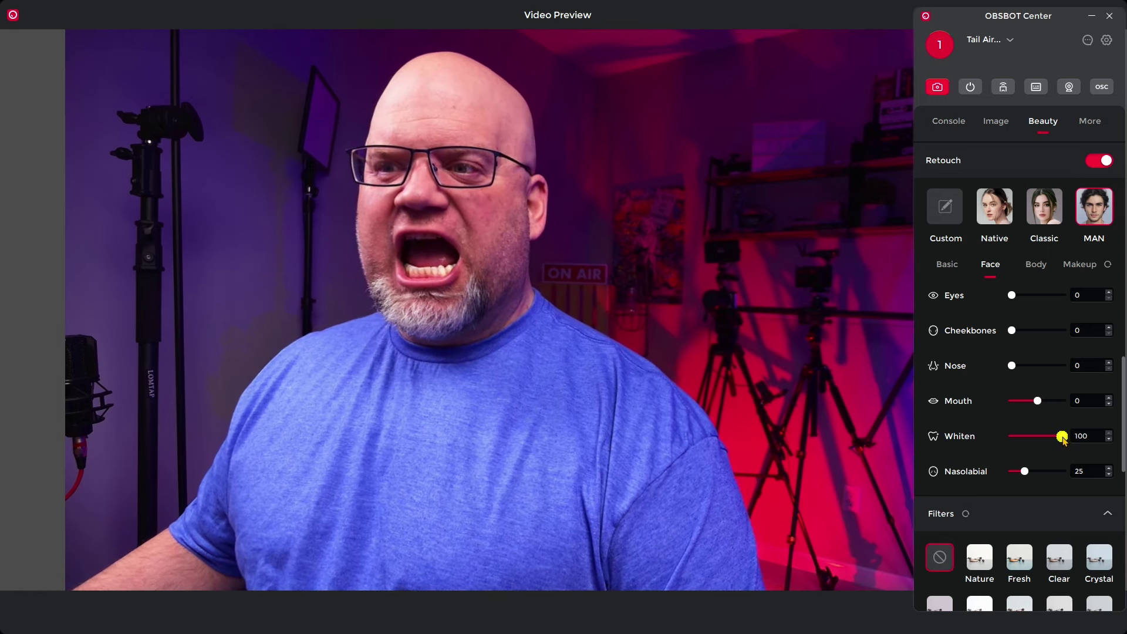
{"action": "left_click_drag", "start_coordinate": [1062, 437], "coordinate": [1024, 439]}
{"action": "scroll", "coordinate": [1057, 446], "scroll_direction": "down", "scroll_amount": 1}
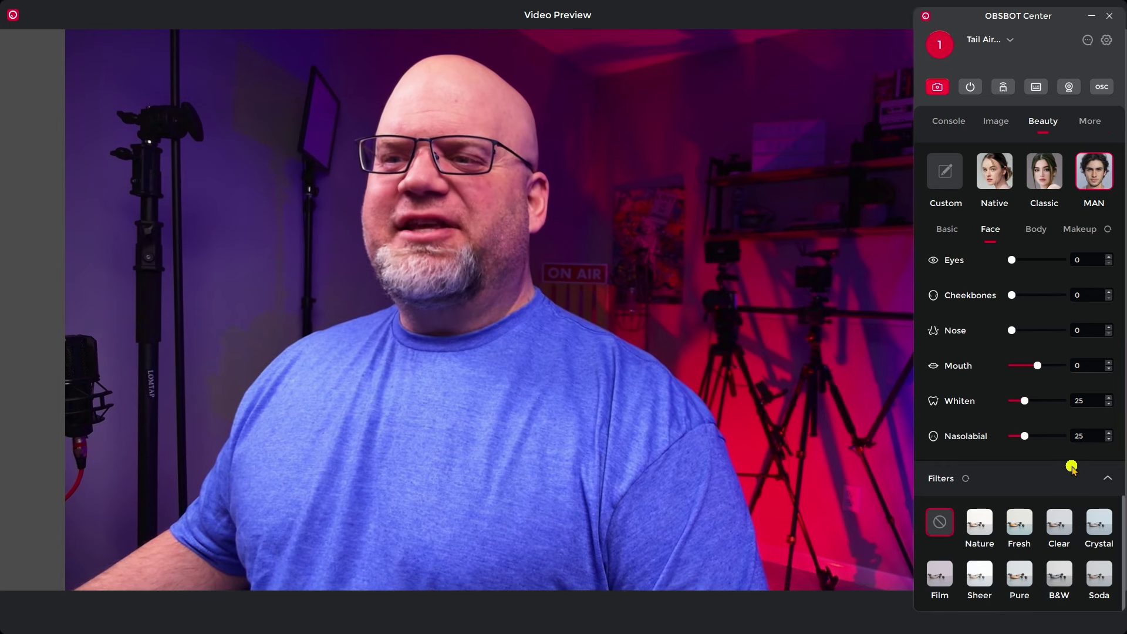
{"action": "left_click", "coordinate": [980, 528]}
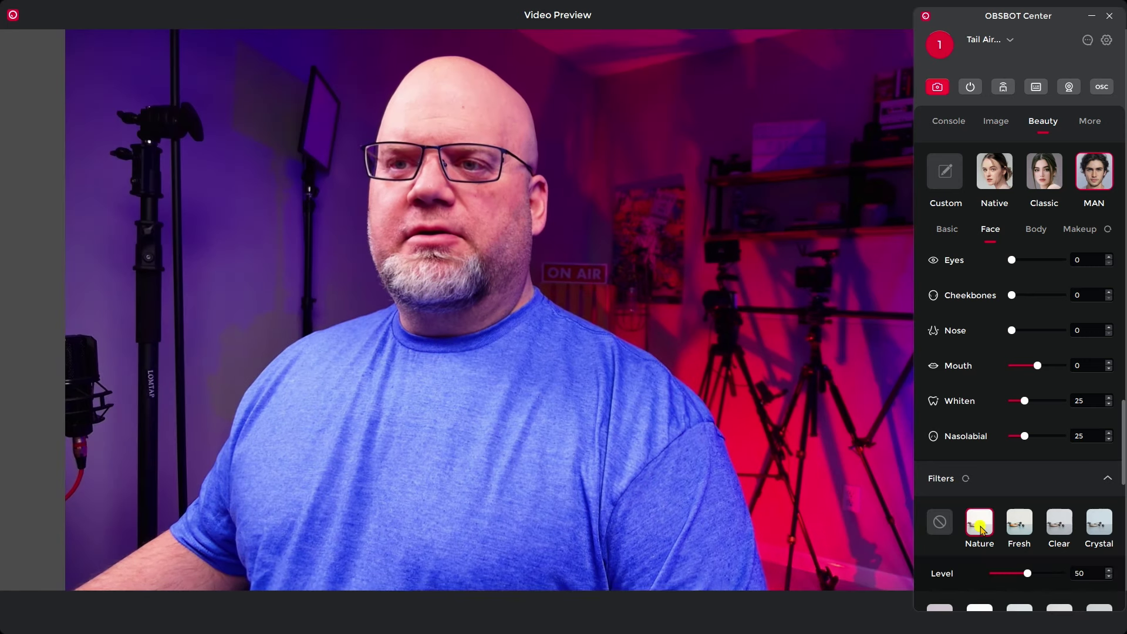
{"action": "left_click", "coordinate": [1021, 528]}
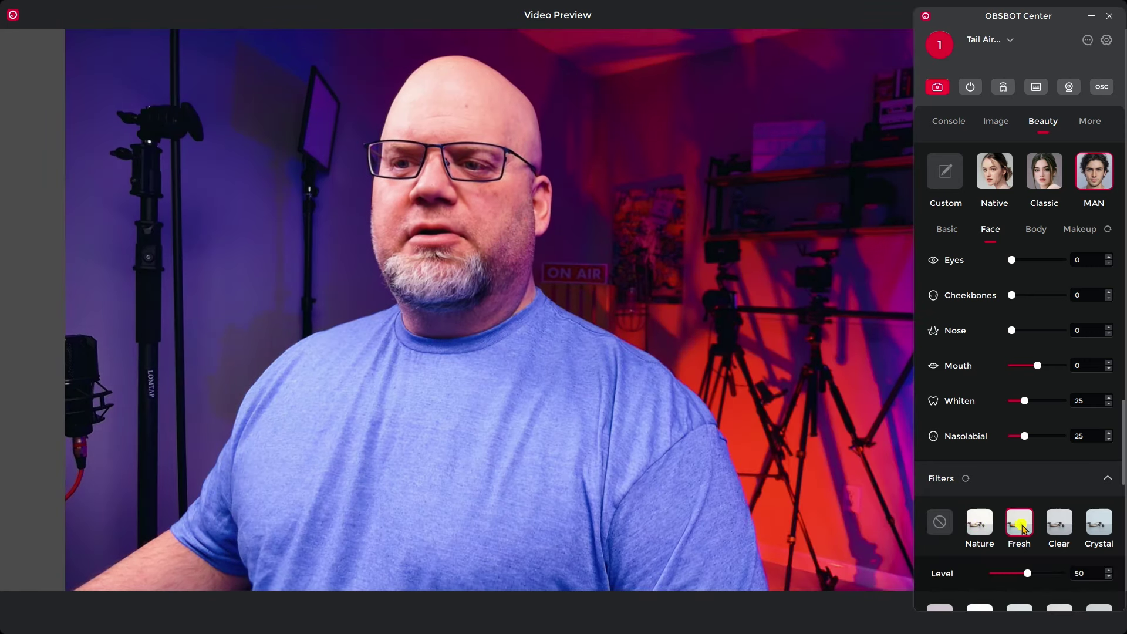
{"action": "left_click", "coordinate": [1056, 528]}
{"action": "left_click", "coordinate": [1098, 528]}
{"action": "scroll", "coordinate": [1106, 540], "scroll_direction": "down", "scroll_amount": 1}
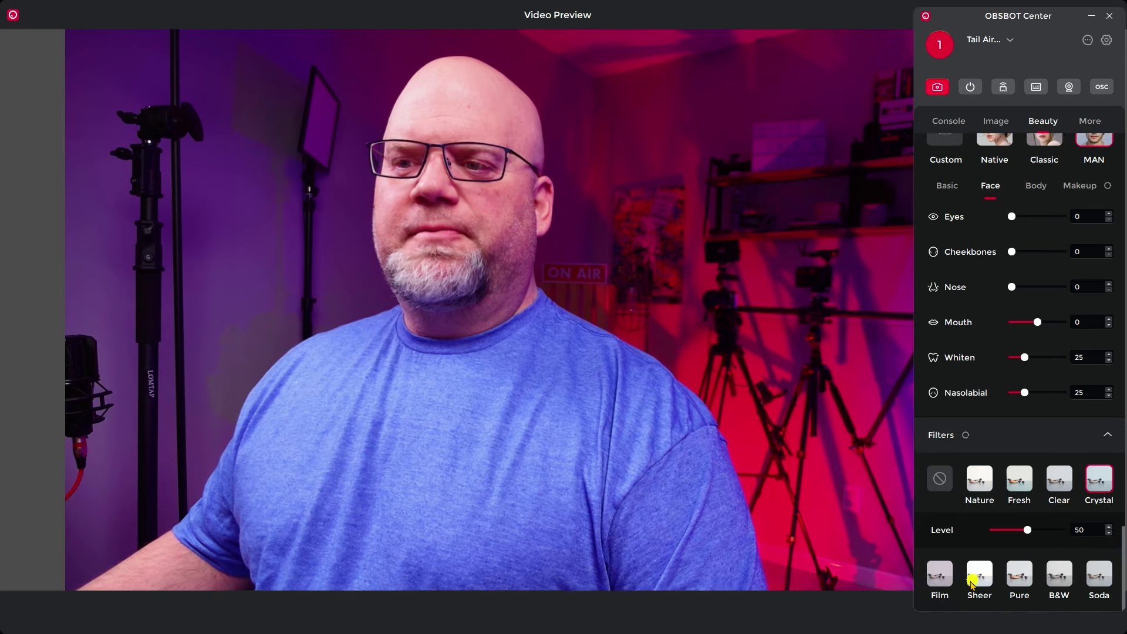
{"action": "left_click", "coordinate": [941, 577]}
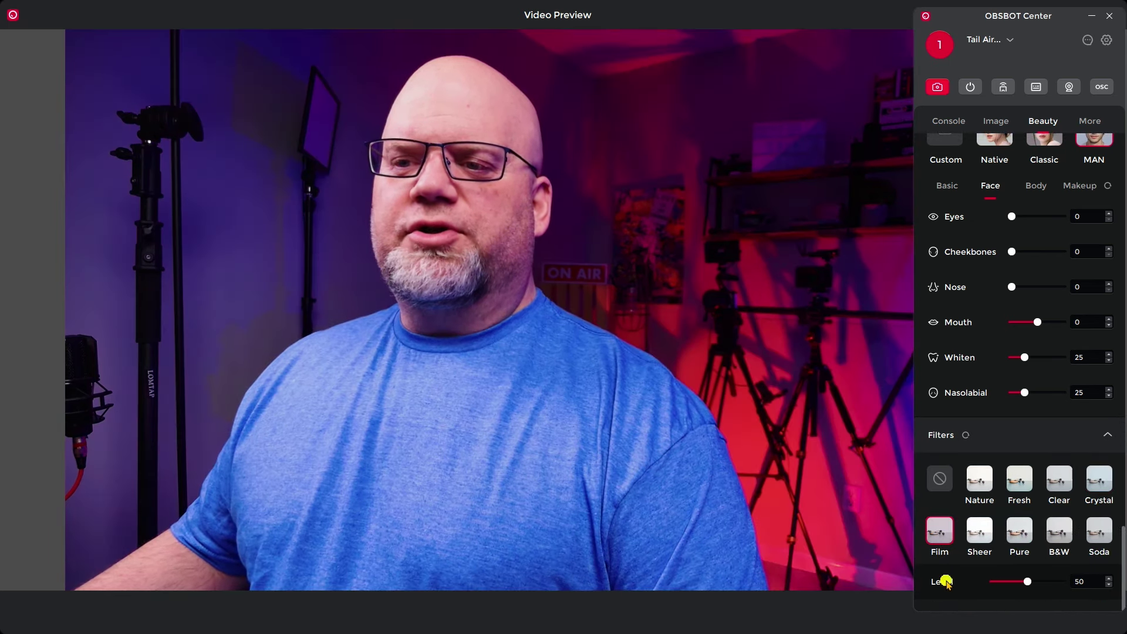
{"action": "left_click", "coordinate": [980, 535]}
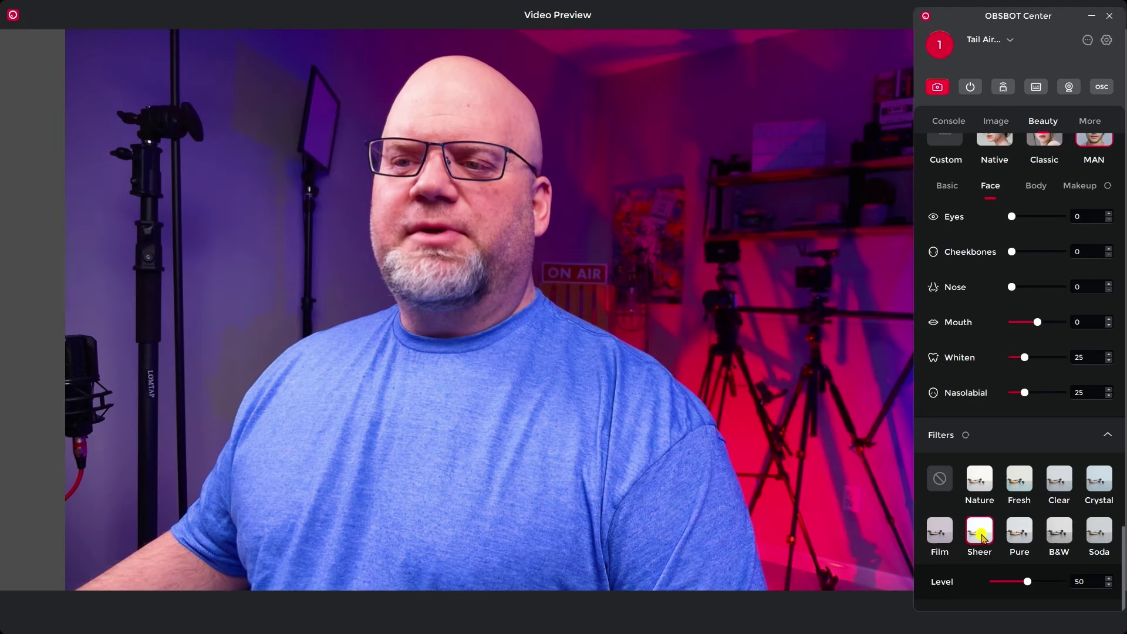
{"action": "left_click", "coordinate": [1026, 541]}
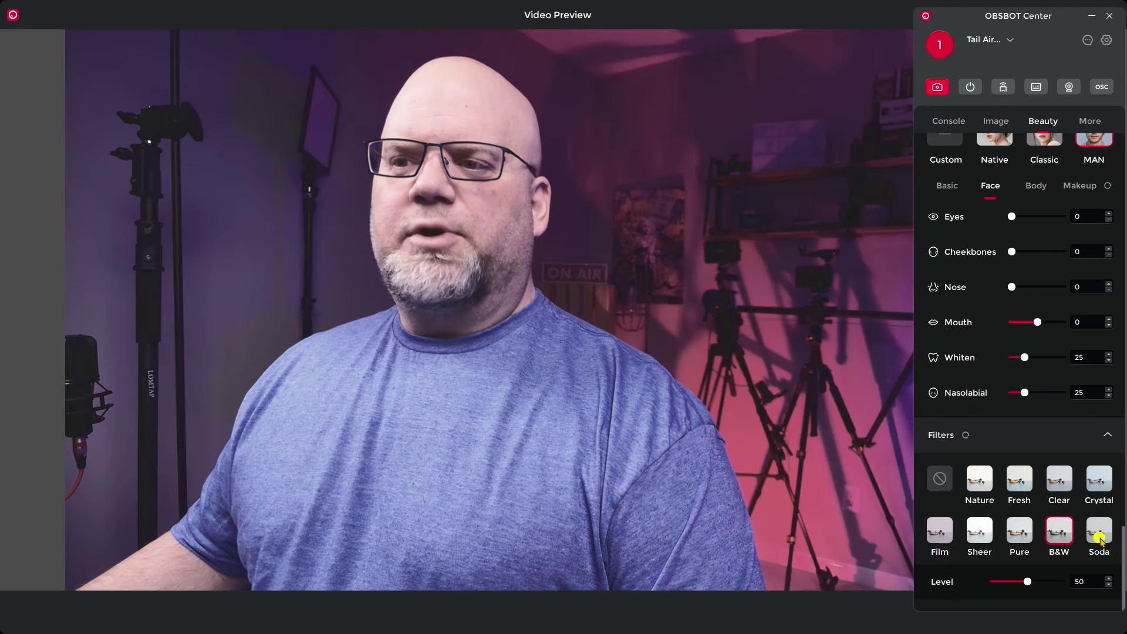
{"action": "left_click", "coordinate": [1101, 535]}
{"action": "left_click", "coordinate": [942, 479]}
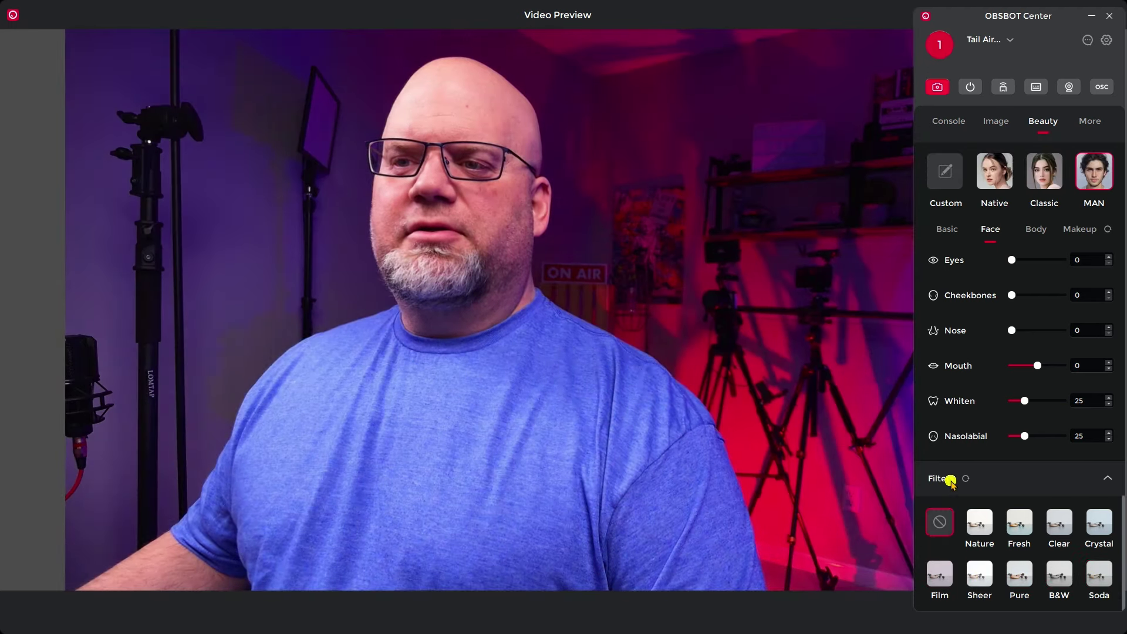
Turn Retouch off, then try Background Blur and switch it back off
{"action": "scroll", "coordinate": [942, 485], "scroll_direction": "up", "scroll_amount": 3}
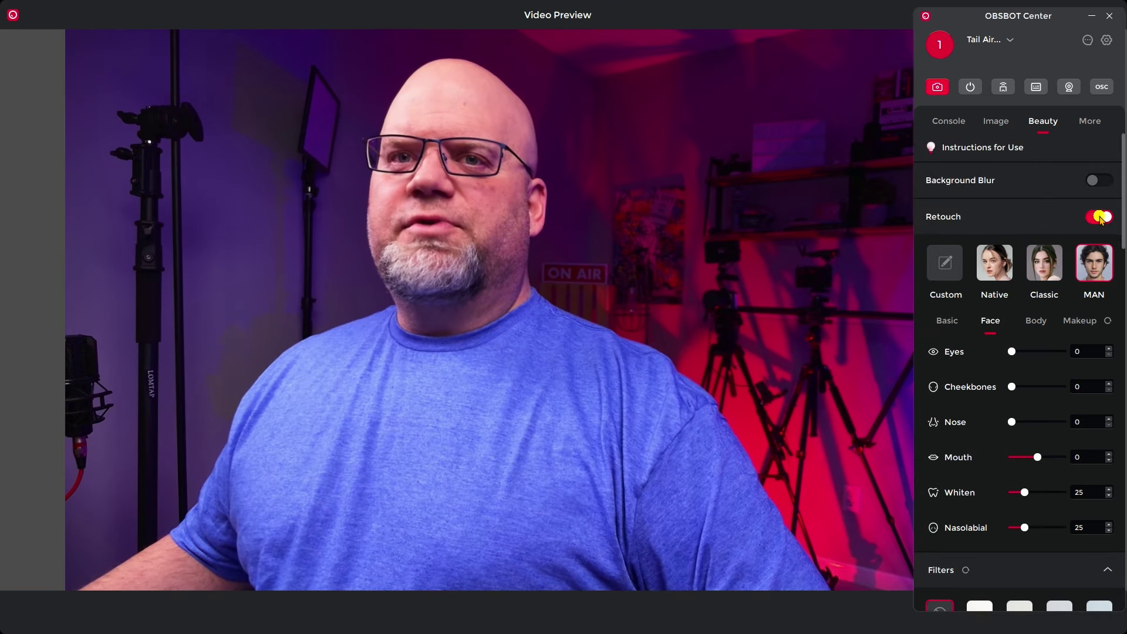
{"action": "left_click", "coordinate": [1098, 217]}
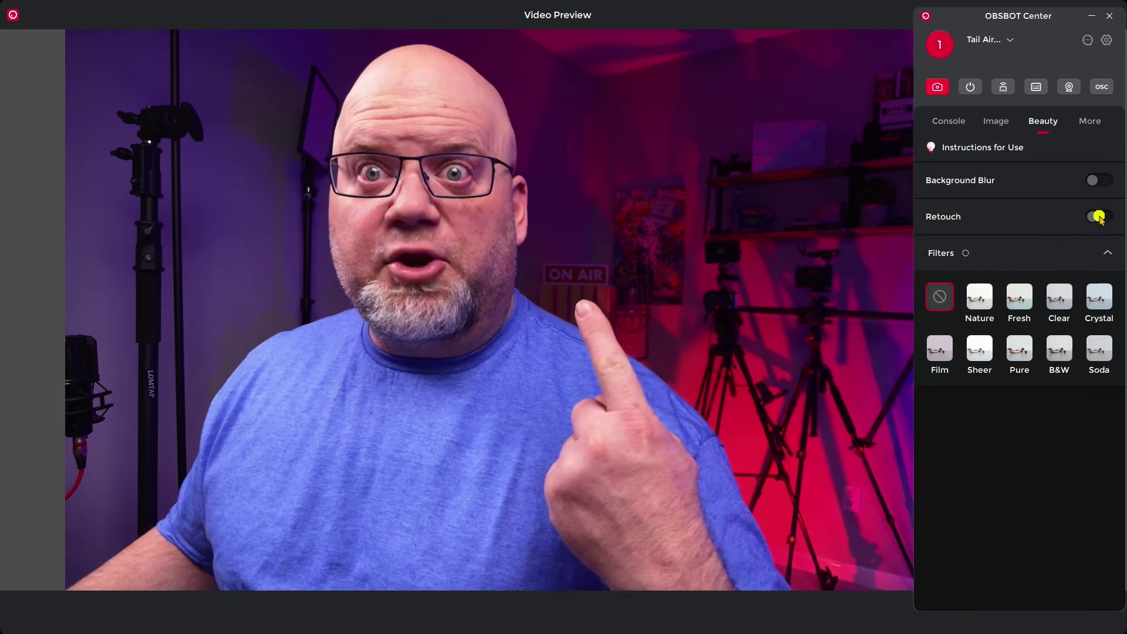
{"action": "left_click", "coordinate": [1100, 182]}
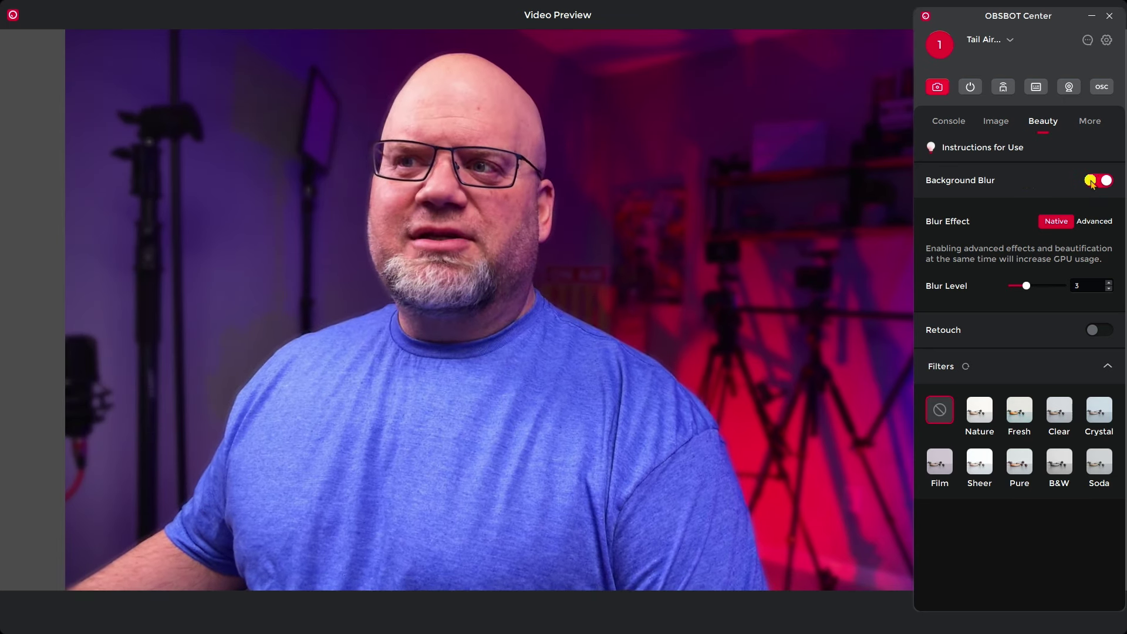
{"action": "left_click", "coordinate": [1102, 180]}
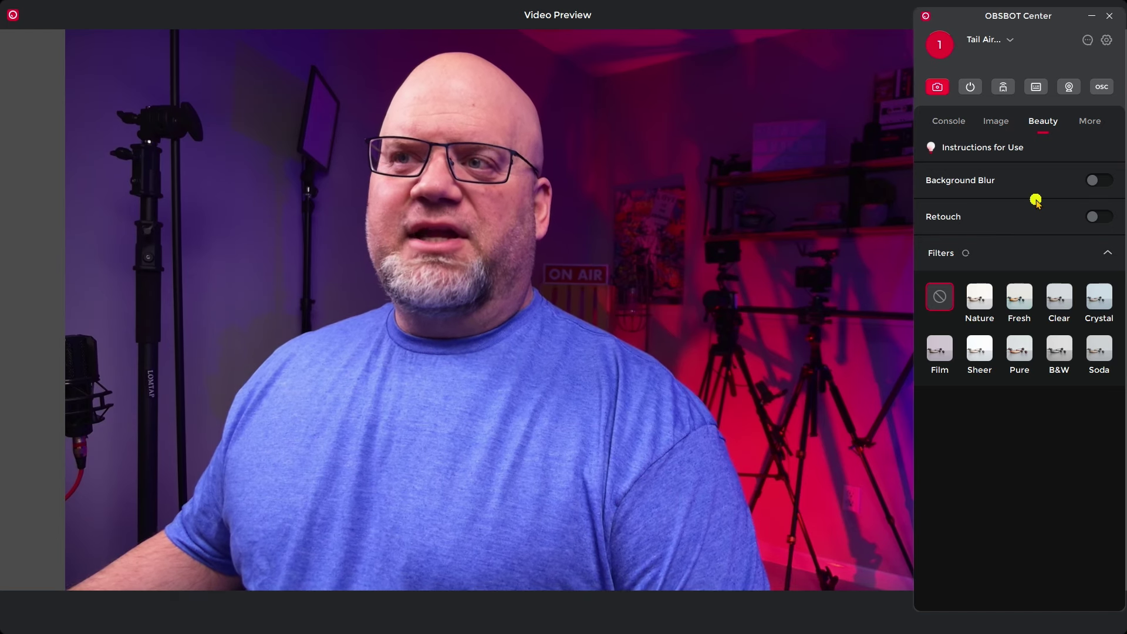
On the More tab, scroll through Output and Media Settings down to Gesture Control
{"action": "left_click", "coordinate": [1085, 125]}
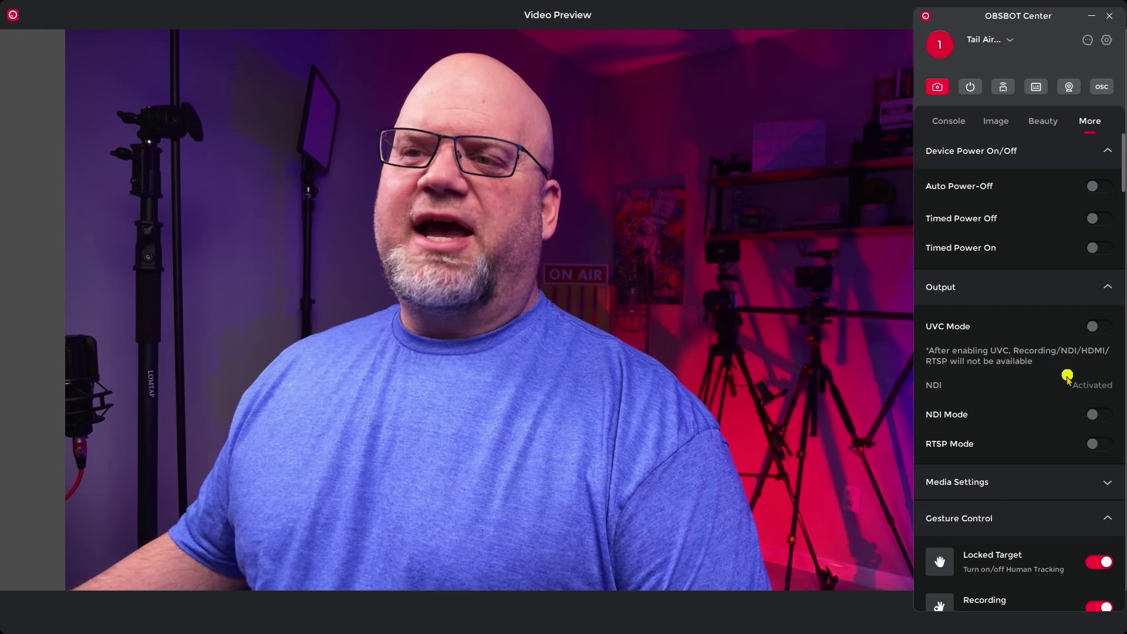
{"action": "scroll", "coordinate": [975, 327], "scroll_direction": "down", "scroll_amount": 1}
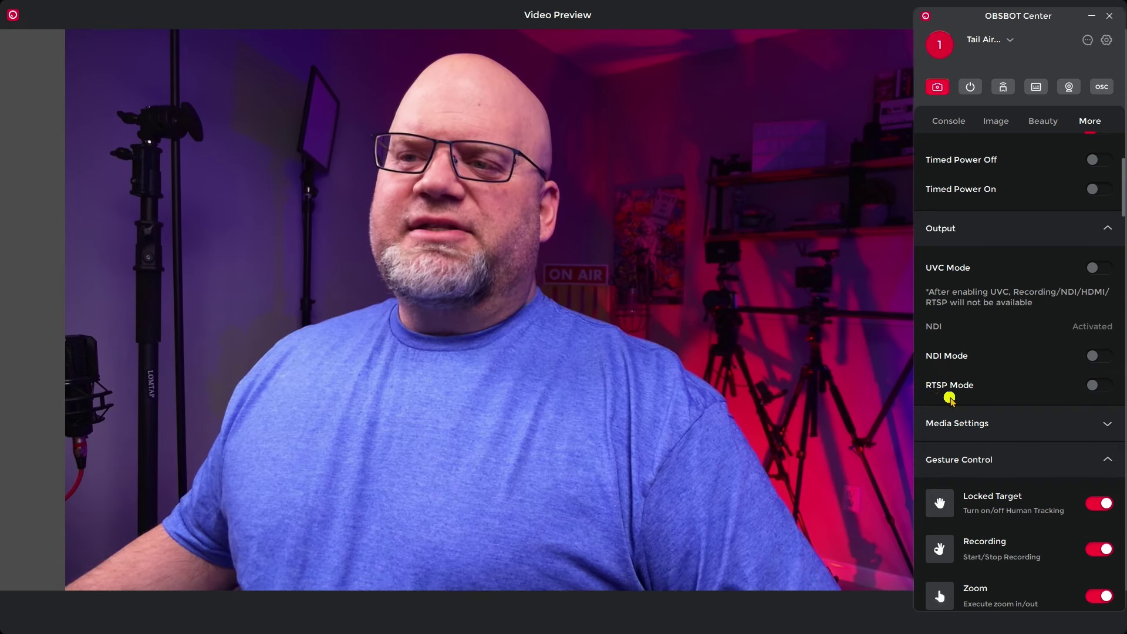
{"action": "scroll", "coordinate": [1024, 415], "scroll_direction": "down", "scroll_amount": 3}
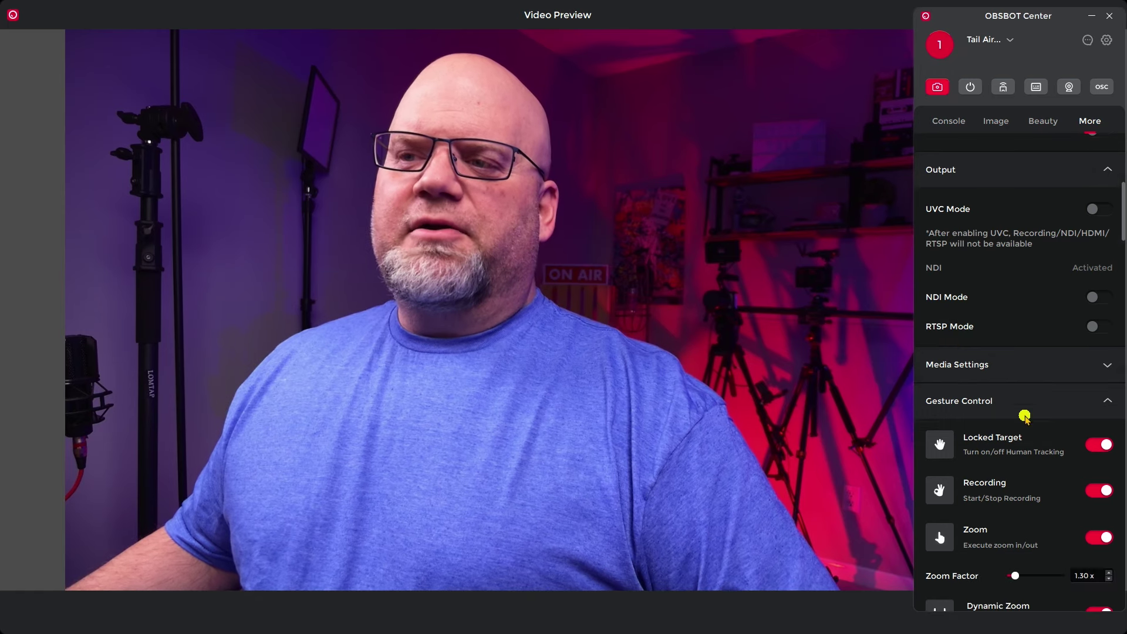
Review Media Settings, keeping frame rate 30, H.264 encoder and 1080 recording resolution unchanged
{"action": "left_click", "coordinate": [1108, 247]}
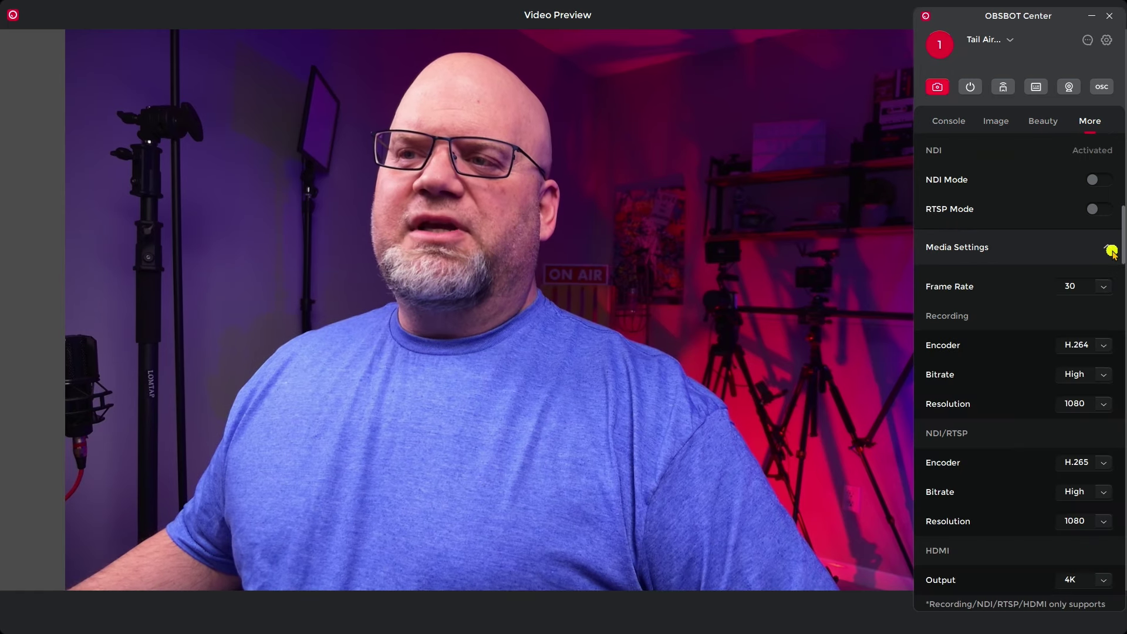
{"action": "left_click", "coordinate": [1107, 287]}
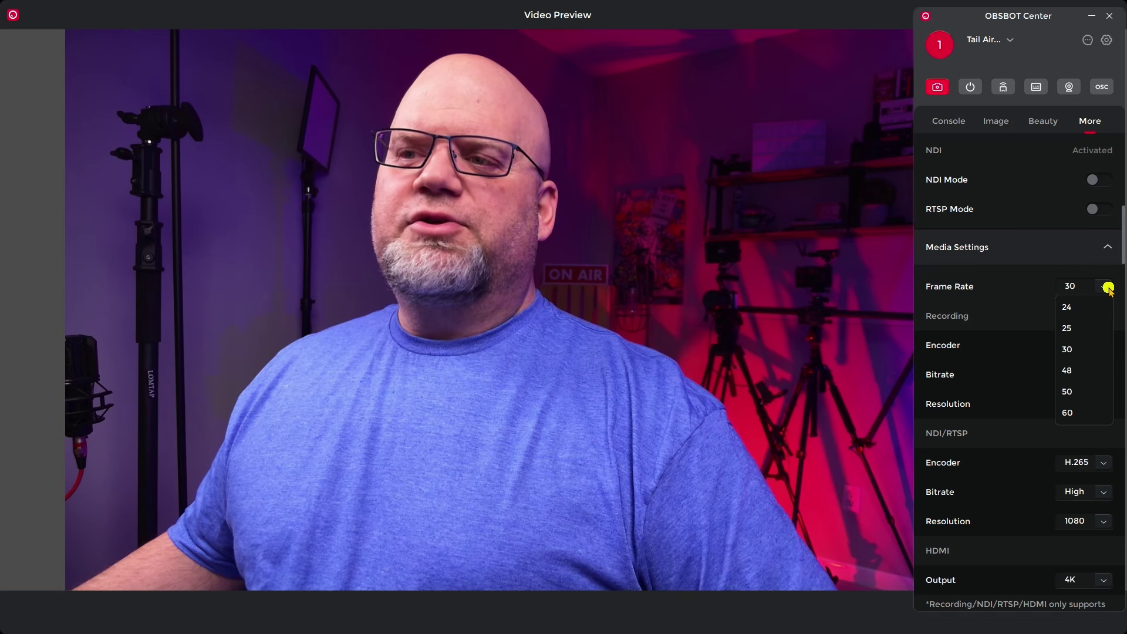
{"action": "left_click", "coordinate": [1107, 287]}
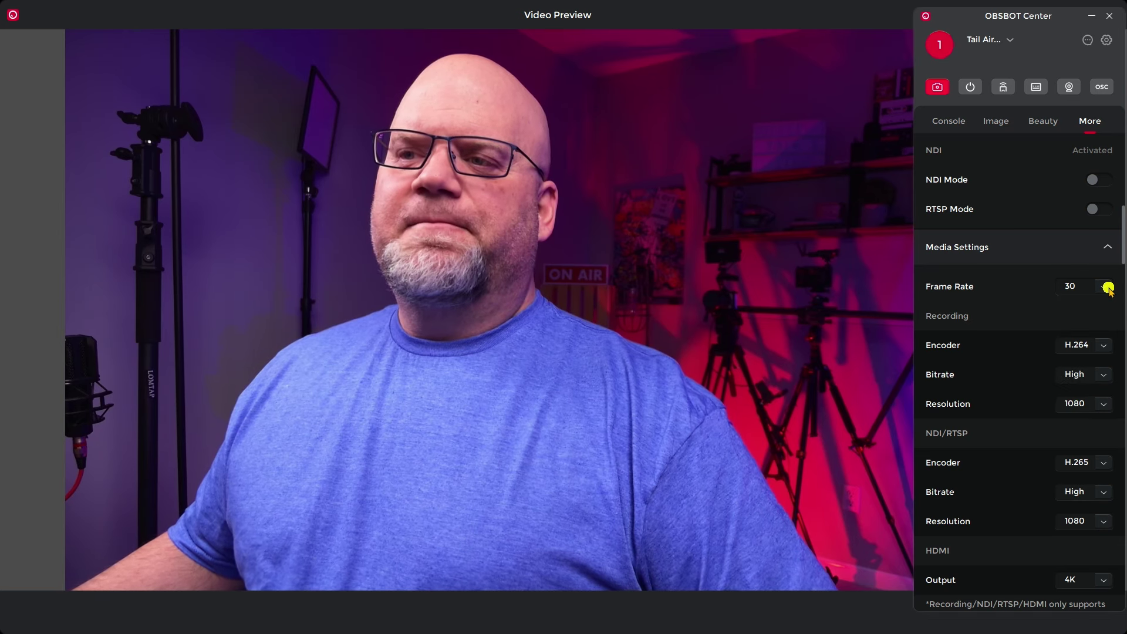
{"action": "left_click", "coordinate": [1103, 345]}
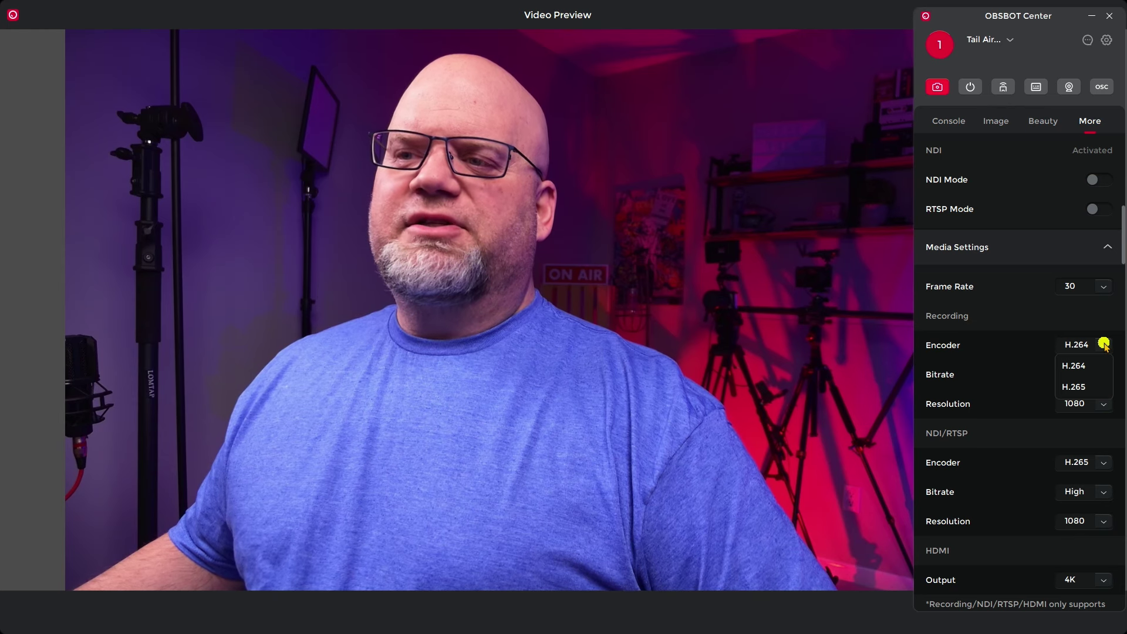
{"action": "left_click", "coordinate": [1103, 345]}
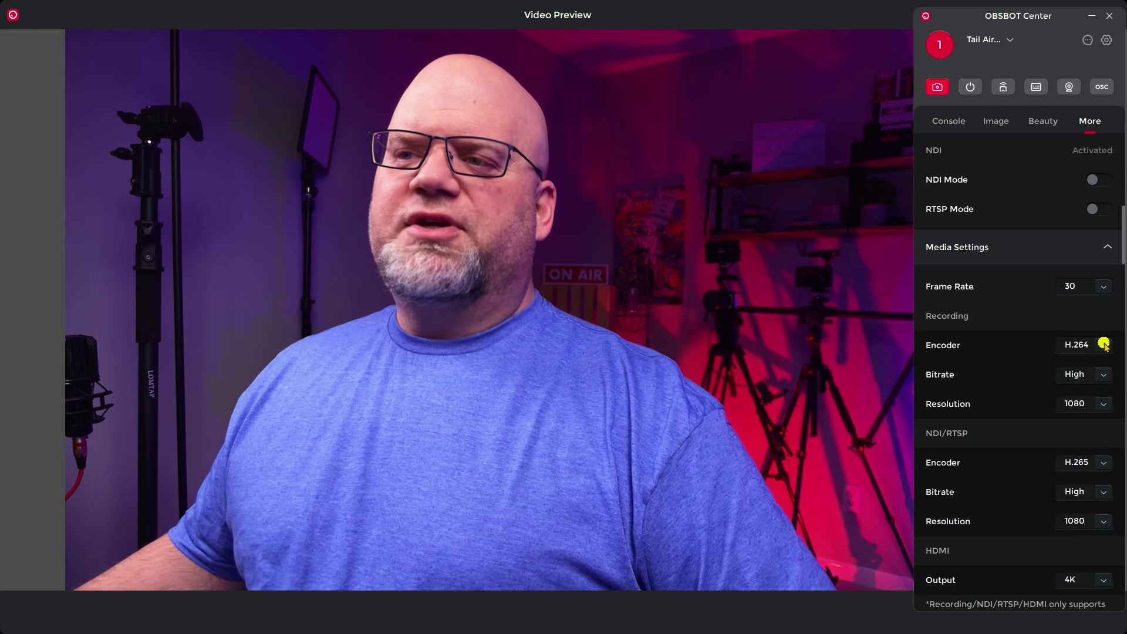
{"action": "left_click", "coordinate": [1102, 403]}
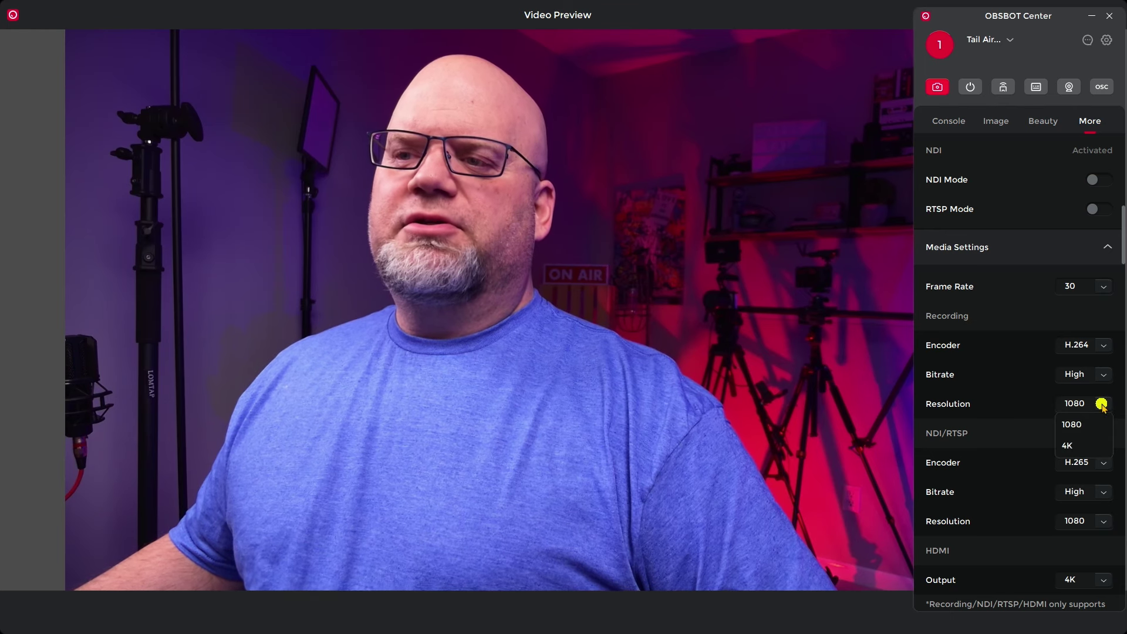
{"action": "left_click", "coordinate": [1101, 405]}
{"action": "scroll", "coordinate": [994, 409], "scroll_direction": "down", "scroll_amount": 2}
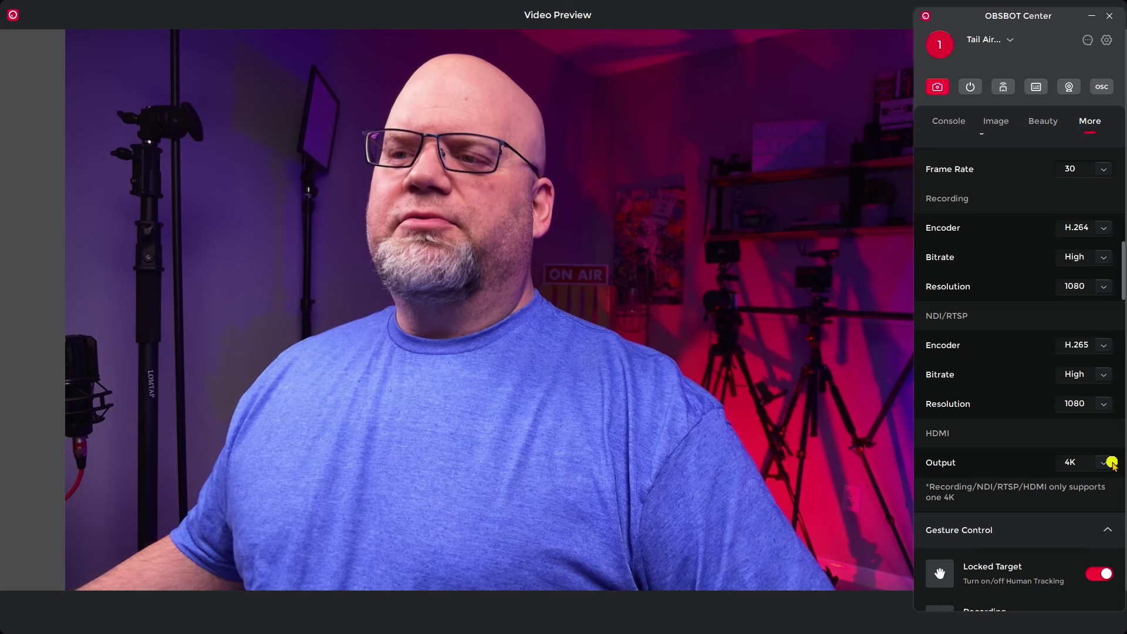
{"action": "scroll", "coordinate": [1021, 446], "scroll_direction": "down", "scroll_amount": 1}
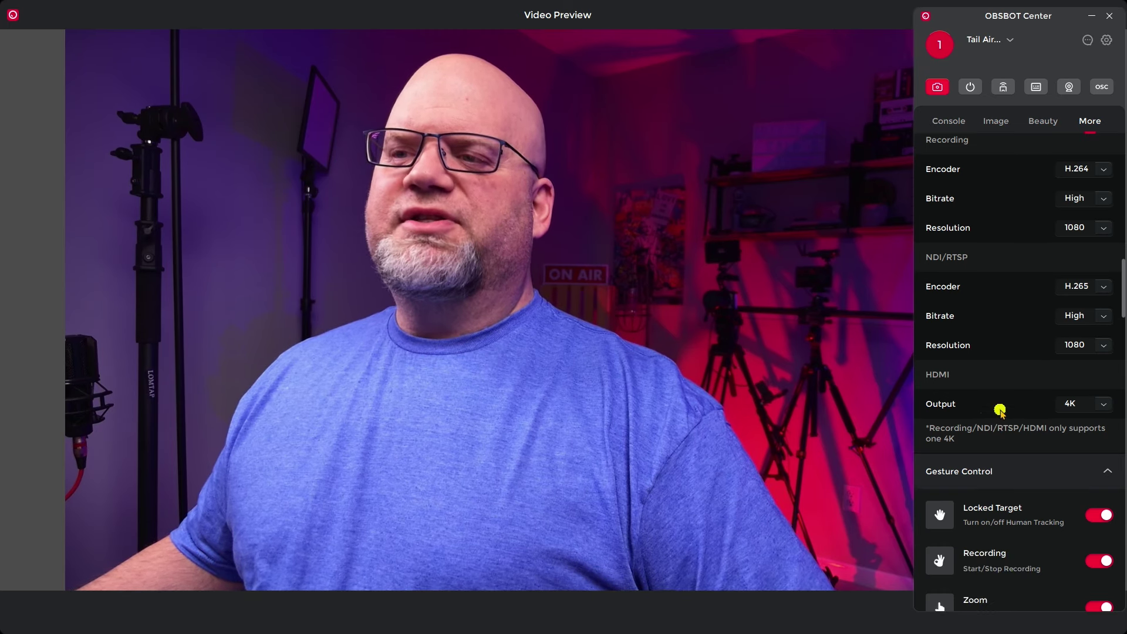
{"action": "scroll", "coordinate": [1004, 417], "scroll_direction": "down", "scroll_amount": 3}
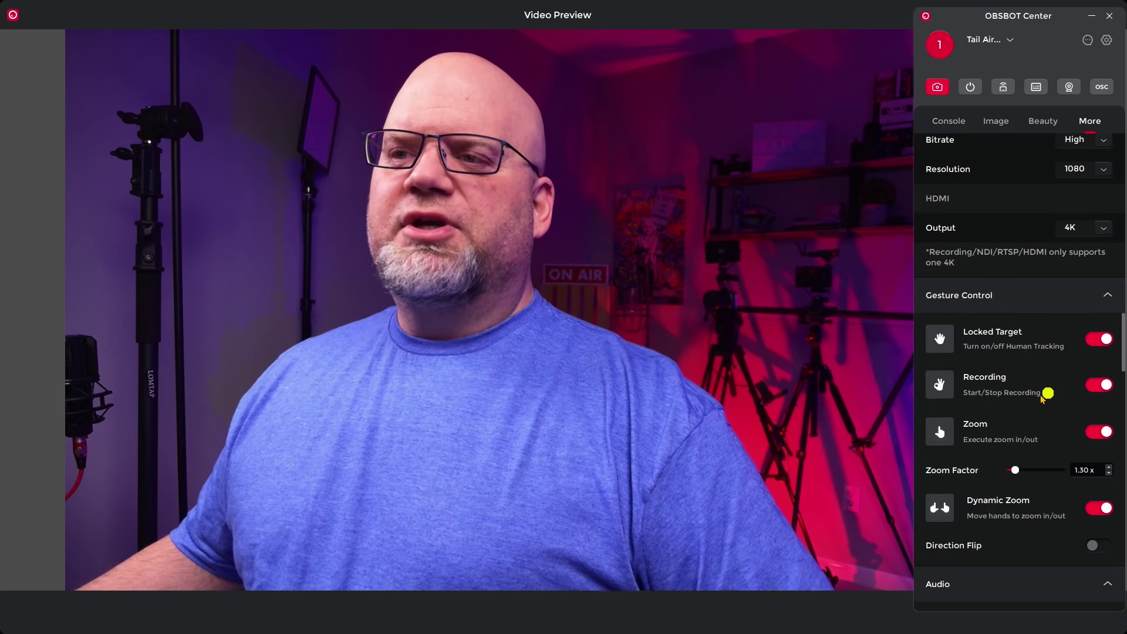
Lower the Gesture Control Zoom Factor slider from 1.30x to about 1.03x
{"action": "scroll", "coordinate": [992, 405], "scroll_direction": "down", "scroll_amount": 2}
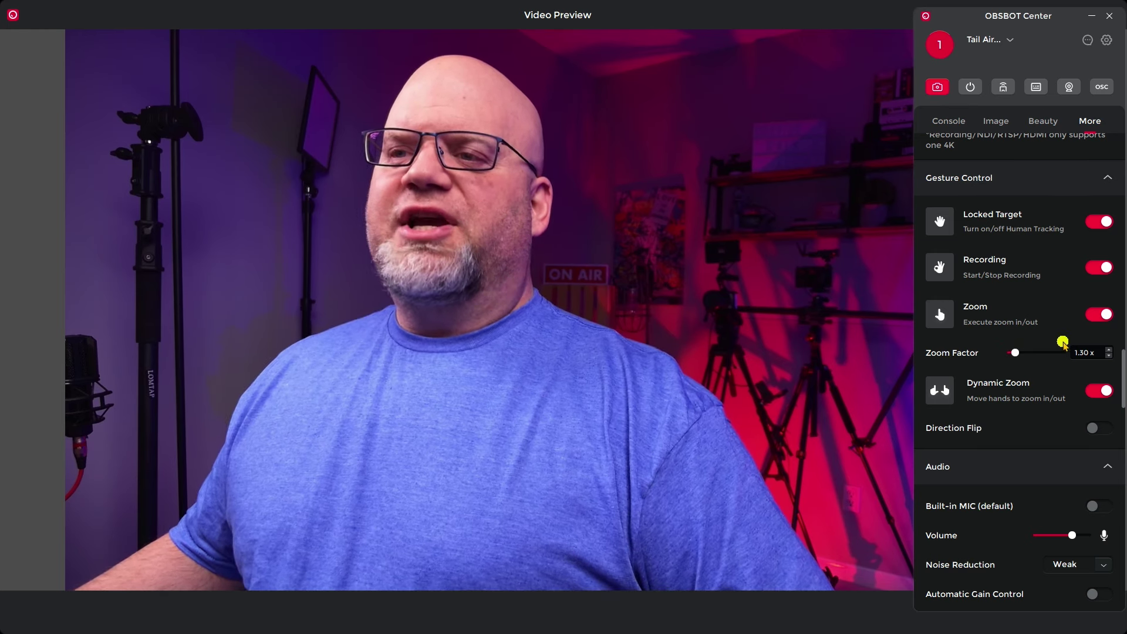
{"action": "left_click_drag", "start_coordinate": [1018, 353], "coordinate": [1019, 354]}
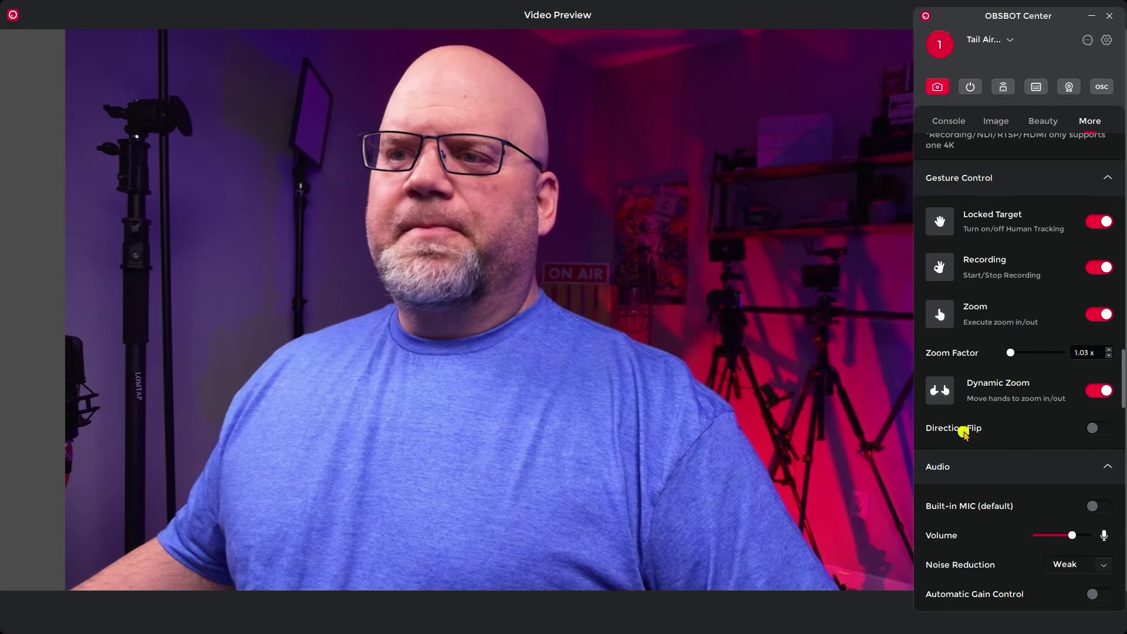
Briefly turn Mirror Image on, then switch it back off
{"action": "scroll", "coordinate": [1035, 428], "scroll_direction": "down", "scroll_amount": 2}
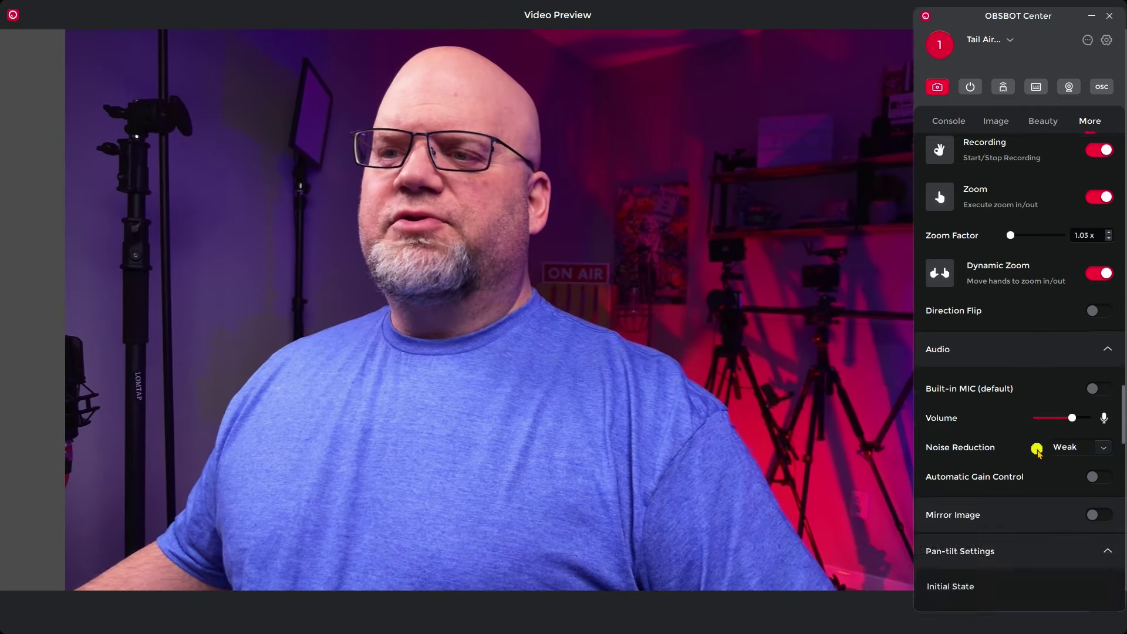
{"action": "scroll", "coordinate": [994, 370], "scroll_direction": "down", "scroll_amount": 2}
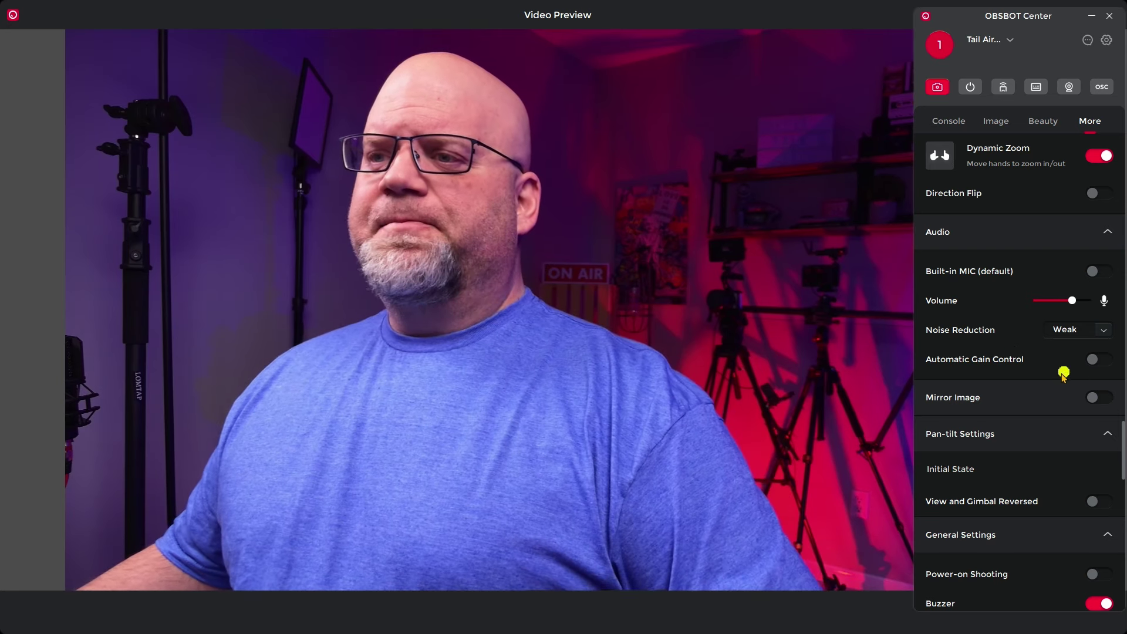
{"action": "left_click", "coordinate": [1101, 397]}
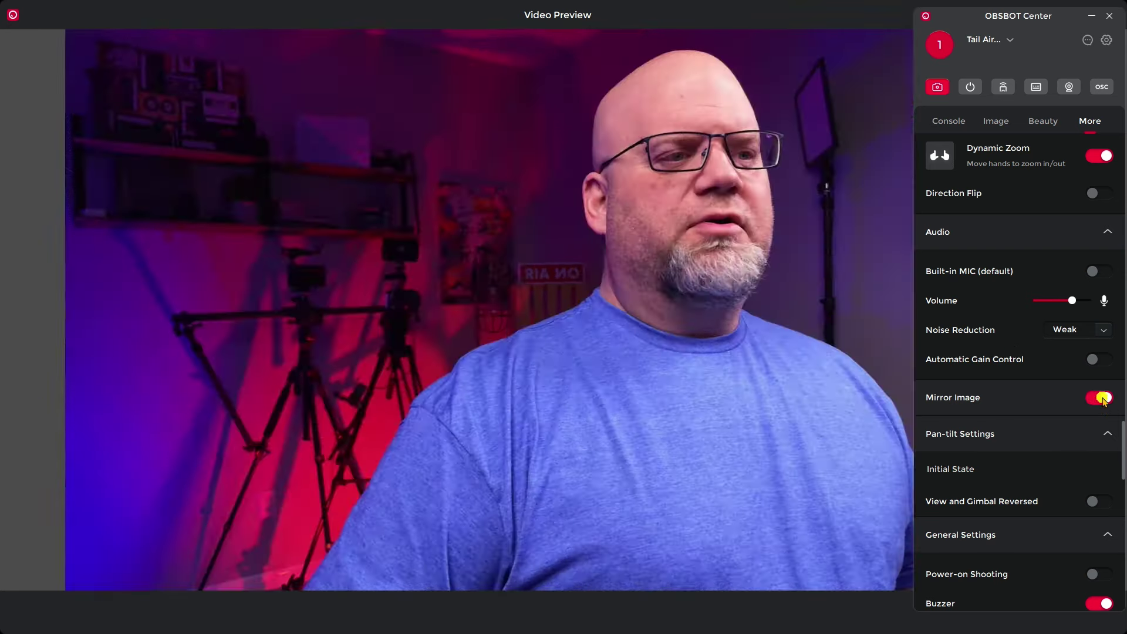
{"action": "left_click", "coordinate": [1093, 398]}
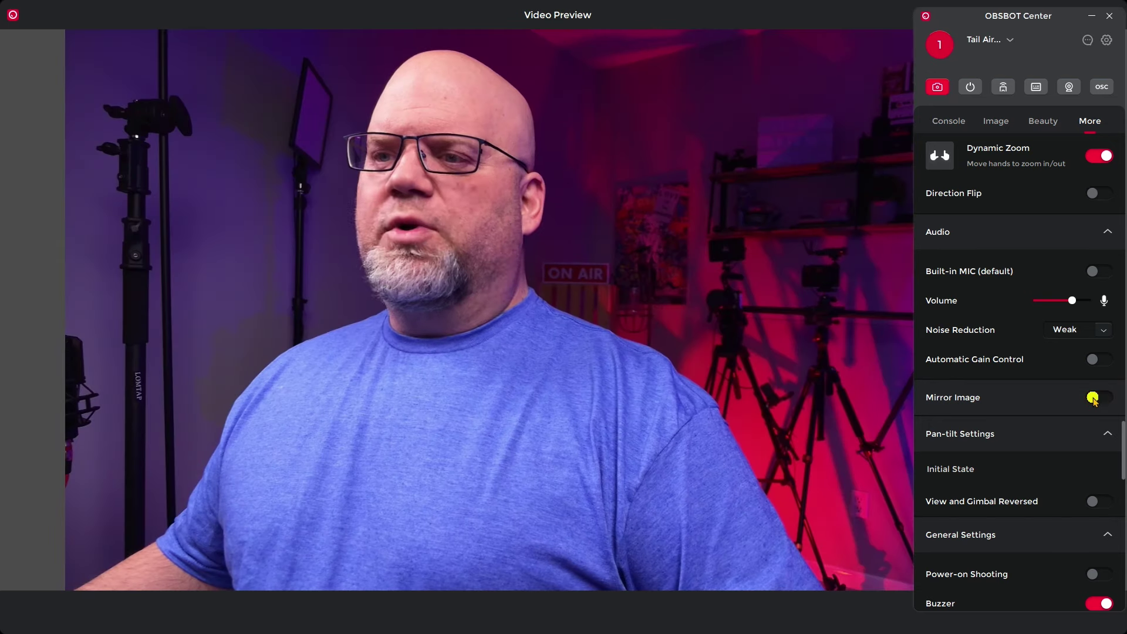
Collapse Pan-tilt Settings and scroll General Settings down to the SD card and firmware 5.0.8.6 entries
{"action": "left_click", "coordinate": [1107, 434]}
{"action": "scroll", "coordinate": [997, 410], "scroll_direction": "down", "scroll_amount": 2}
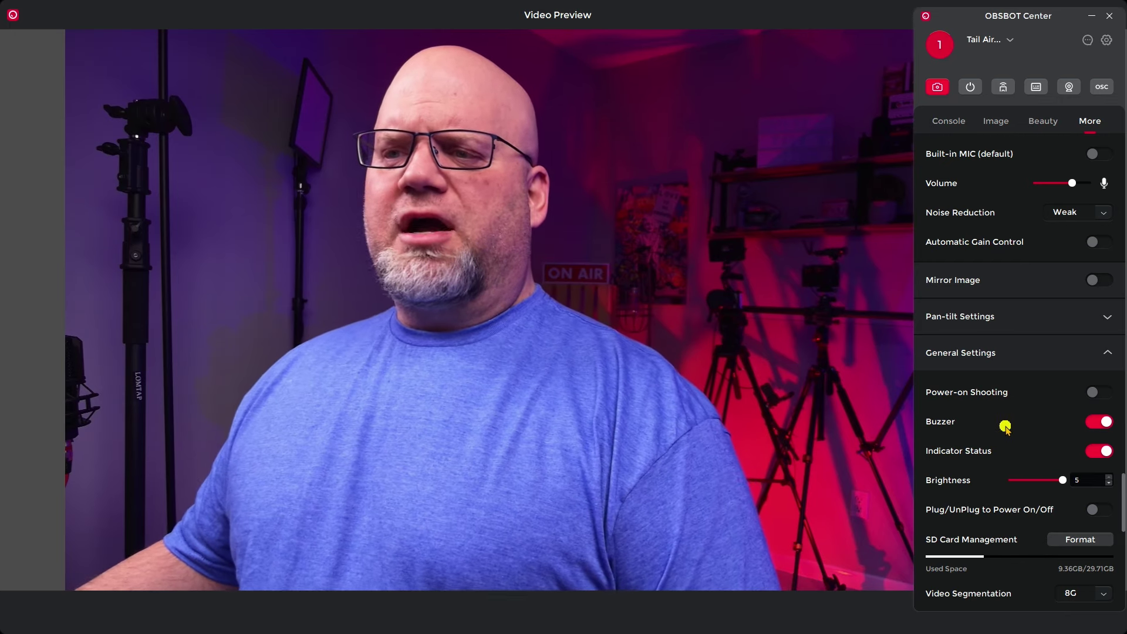
{"action": "scroll", "coordinate": [1005, 427], "scroll_direction": "down", "scroll_amount": 2}
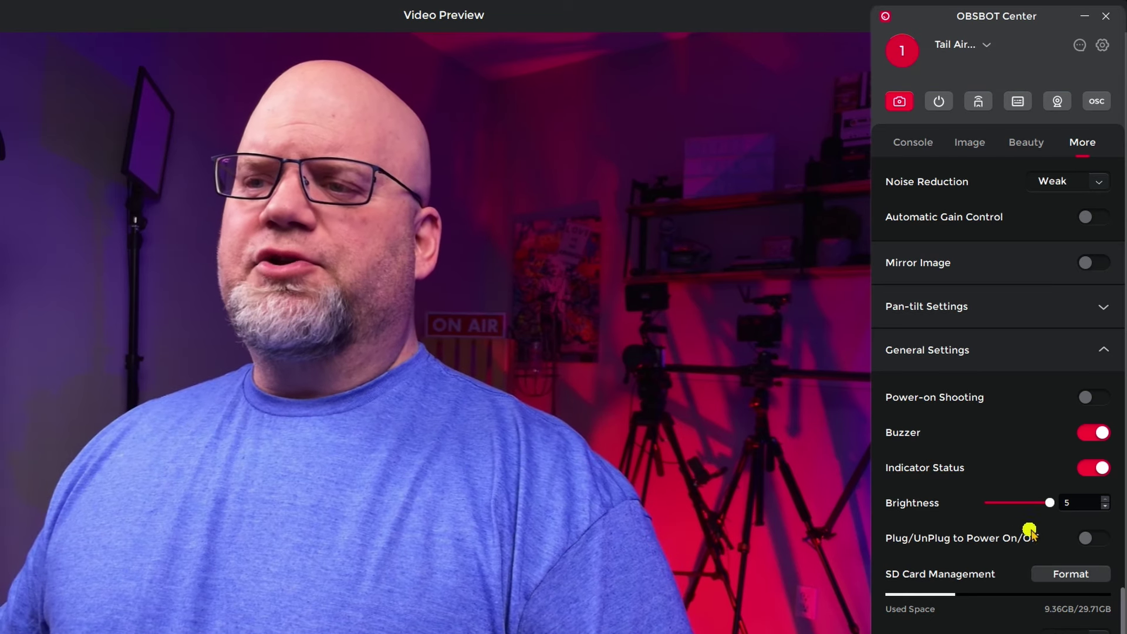
{"action": "scroll", "coordinate": [980, 511], "scroll_direction": "down", "scroll_amount": 1}
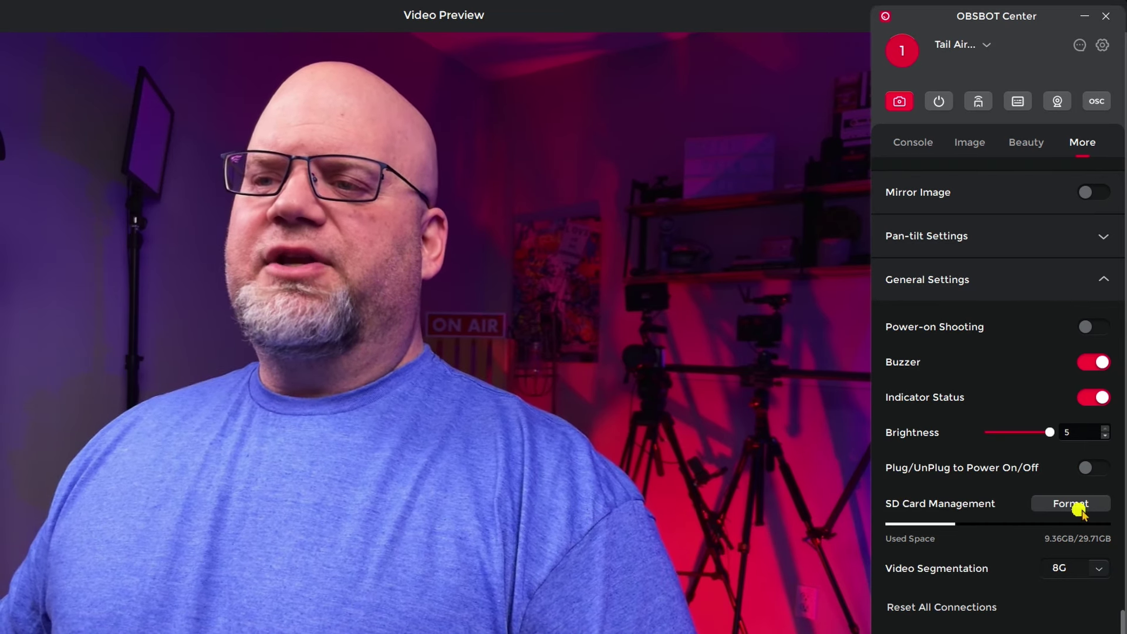
{"action": "scroll", "coordinate": [1056, 604], "scroll_direction": "down", "scroll_amount": 1}
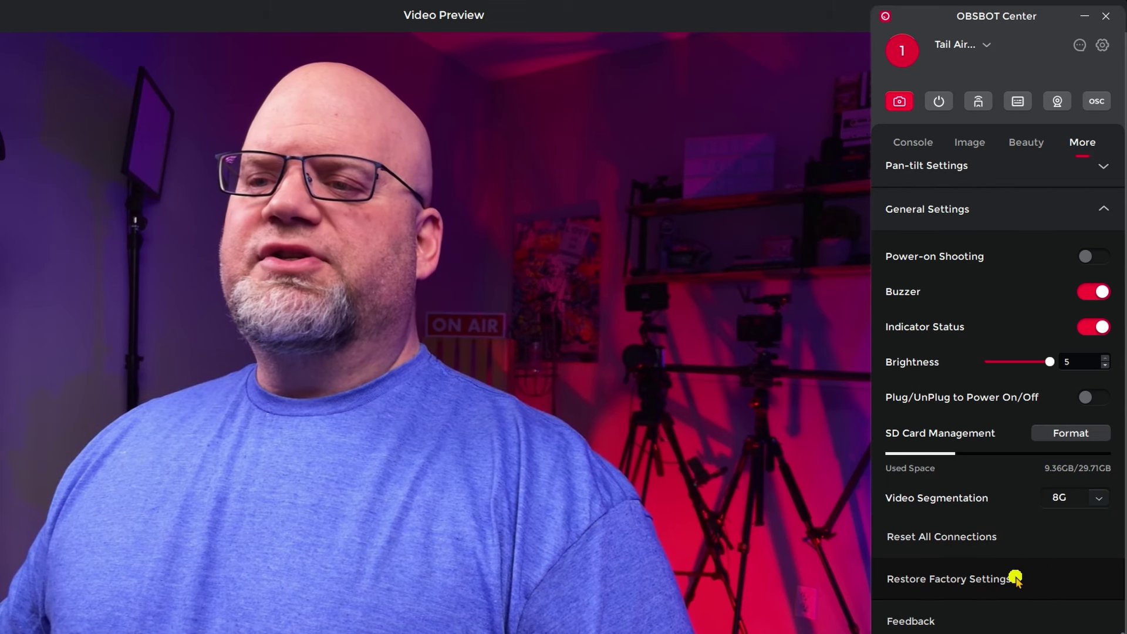
{"action": "scroll", "coordinate": [1015, 578], "scroll_direction": "down", "scroll_amount": 1}
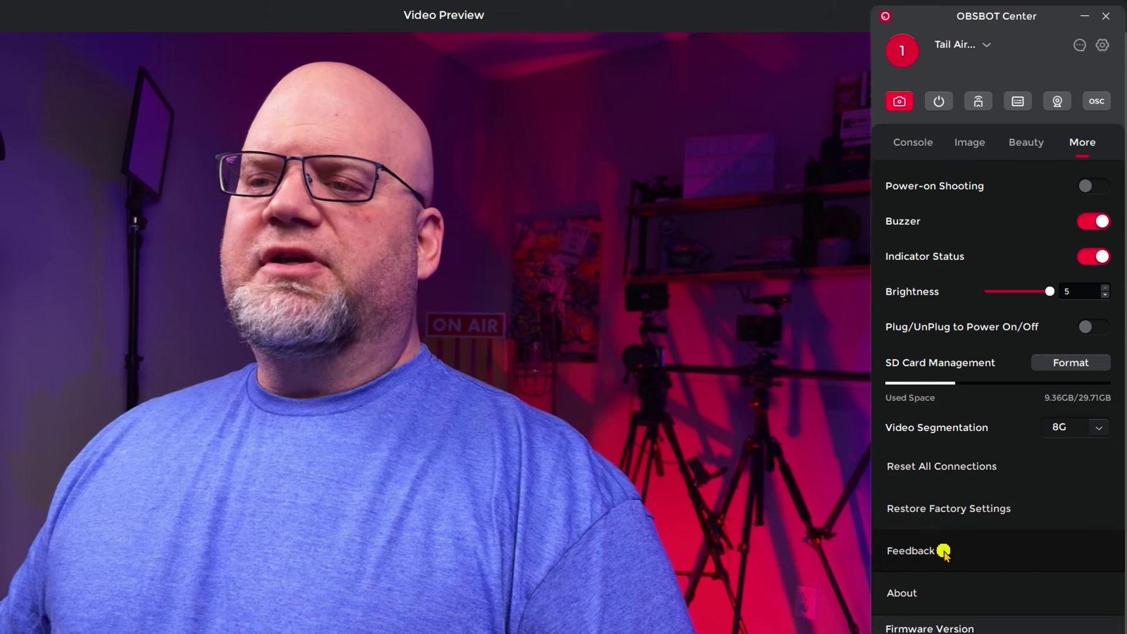
{"action": "scroll", "coordinate": [951, 593], "scroll_direction": "down", "scroll_amount": 1}
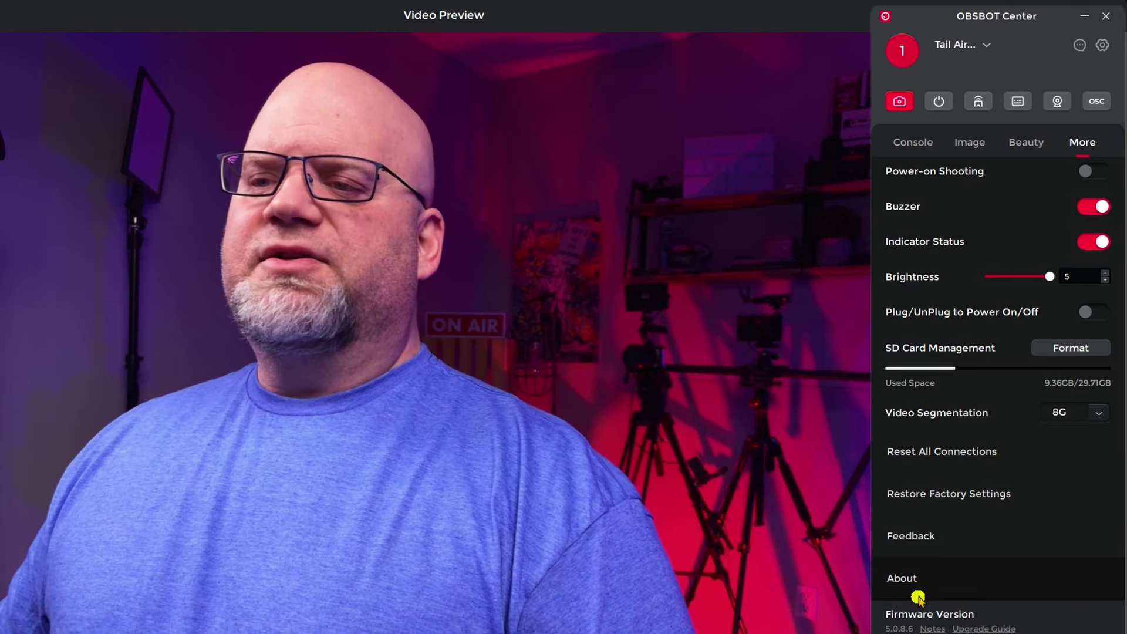
View the About window with the camera's device name, model, Bluetooth and RTSP address, then close it
{"action": "left_click", "coordinate": [943, 580]}
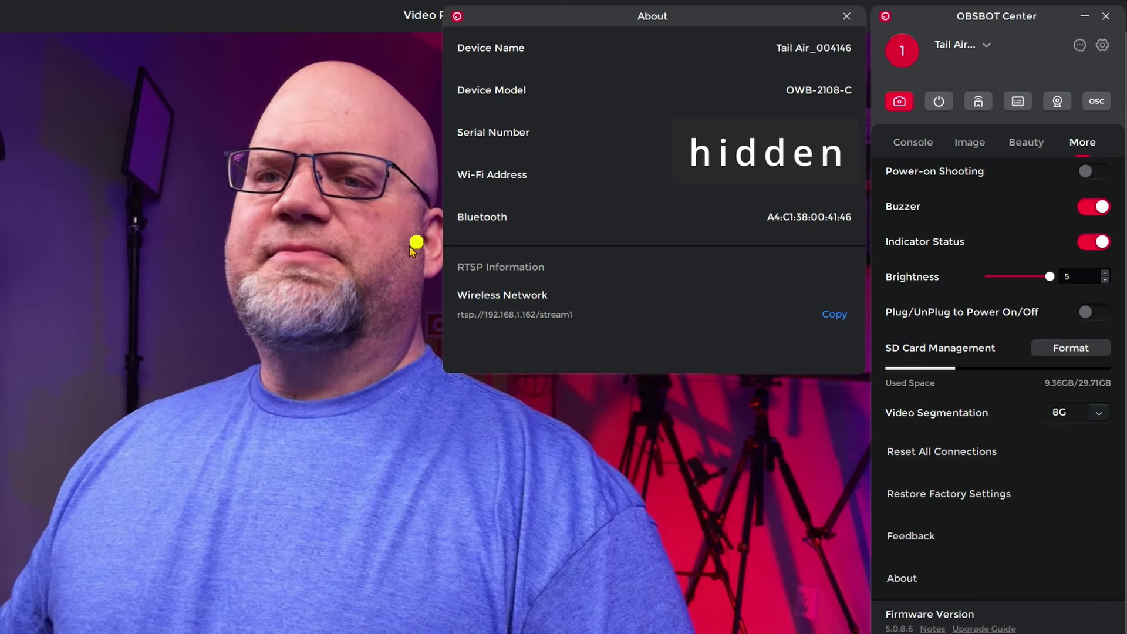
{"action": "left_click", "coordinate": [520, 407]}
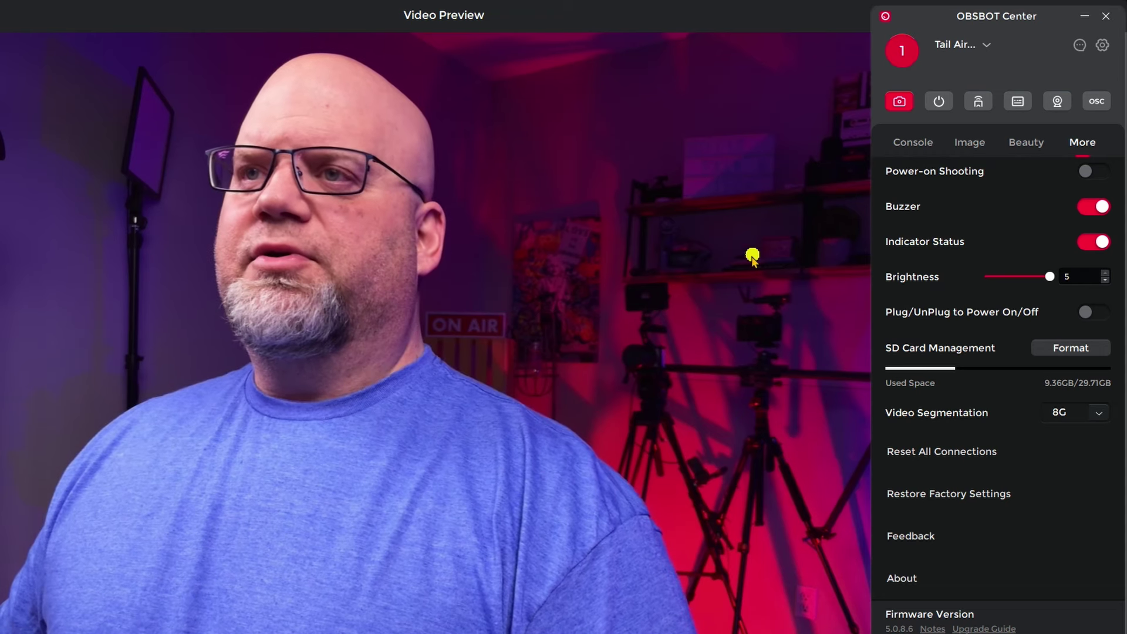
Switch from the More settings list to the Console recording and AI tracking controls
{"action": "scroll", "coordinate": [937, 209], "scroll_direction": "up", "scroll_amount": 10}
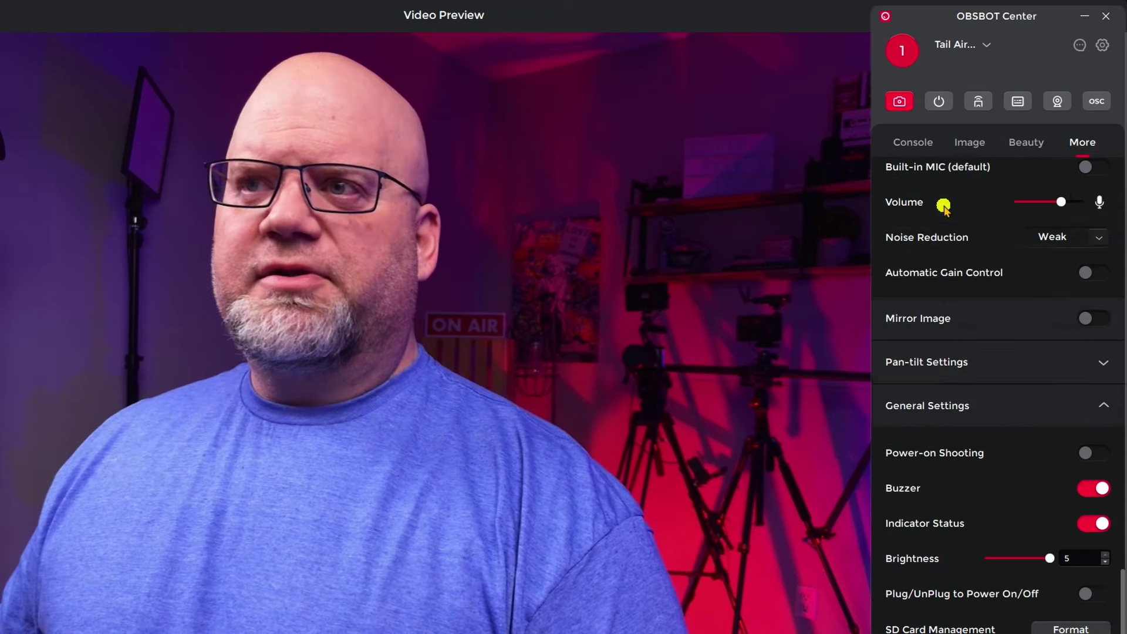
{"action": "left_click", "coordinate": [923, 146]}
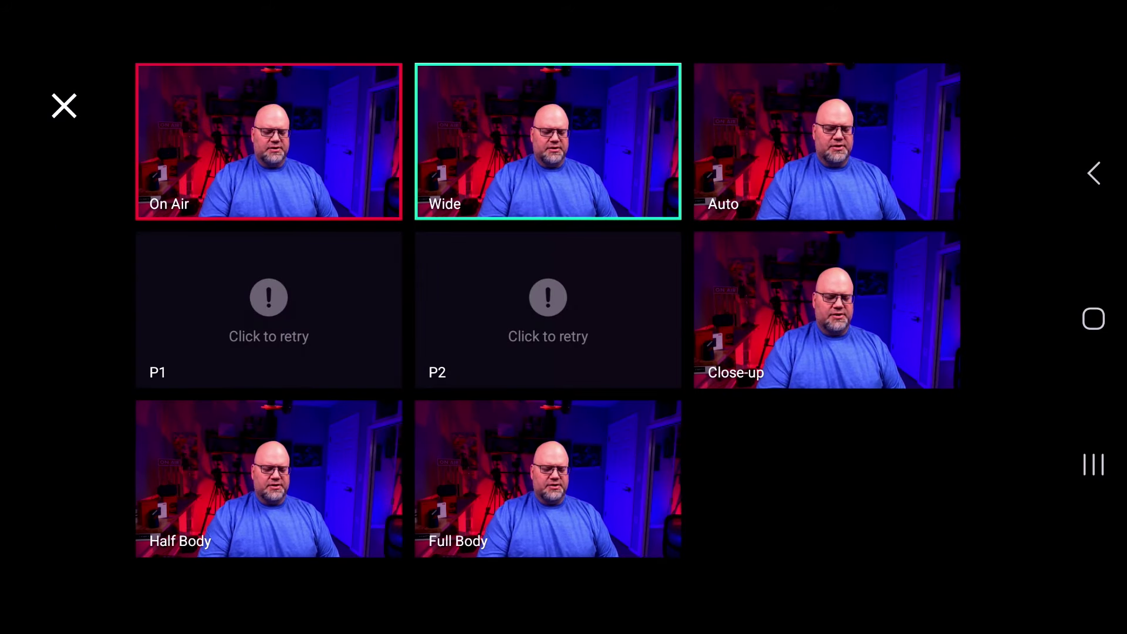
Choose the Close-up shot in the OBSBOT Start view grid instead of Wide
{"action": "left_click", "coordinate": [827, 310]}
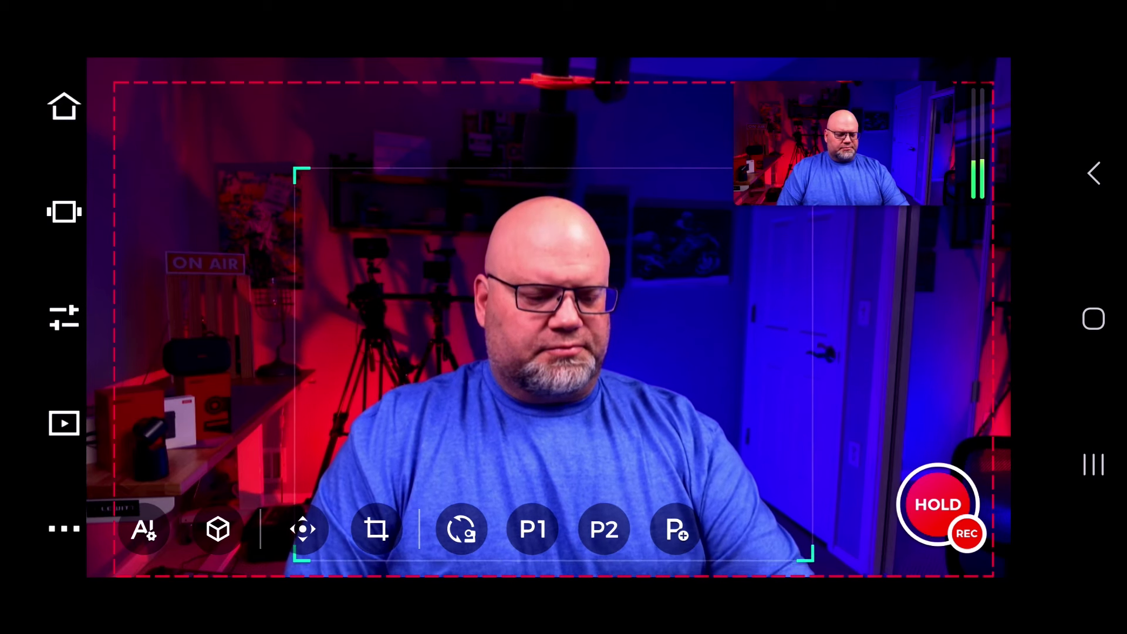
Turn off the preview grid overlay and open the Custom image Style panel, showing Sharpness 51
{"action": "left_click", "coordinate": [64, 317]}
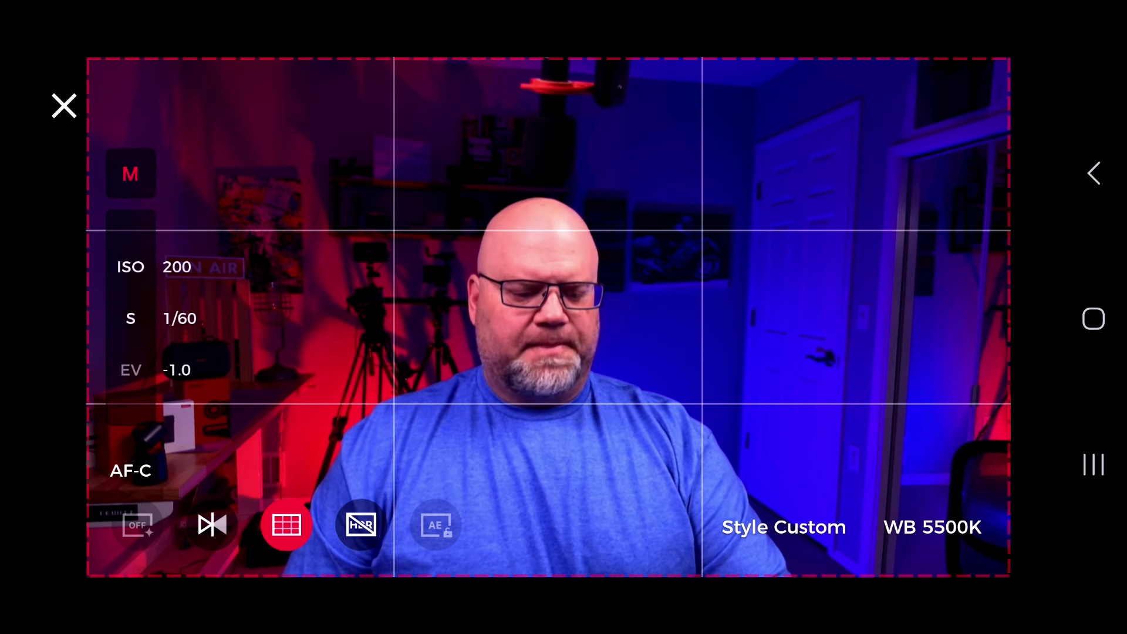
{"action": "left_click", "coordinate": [286, 524]}
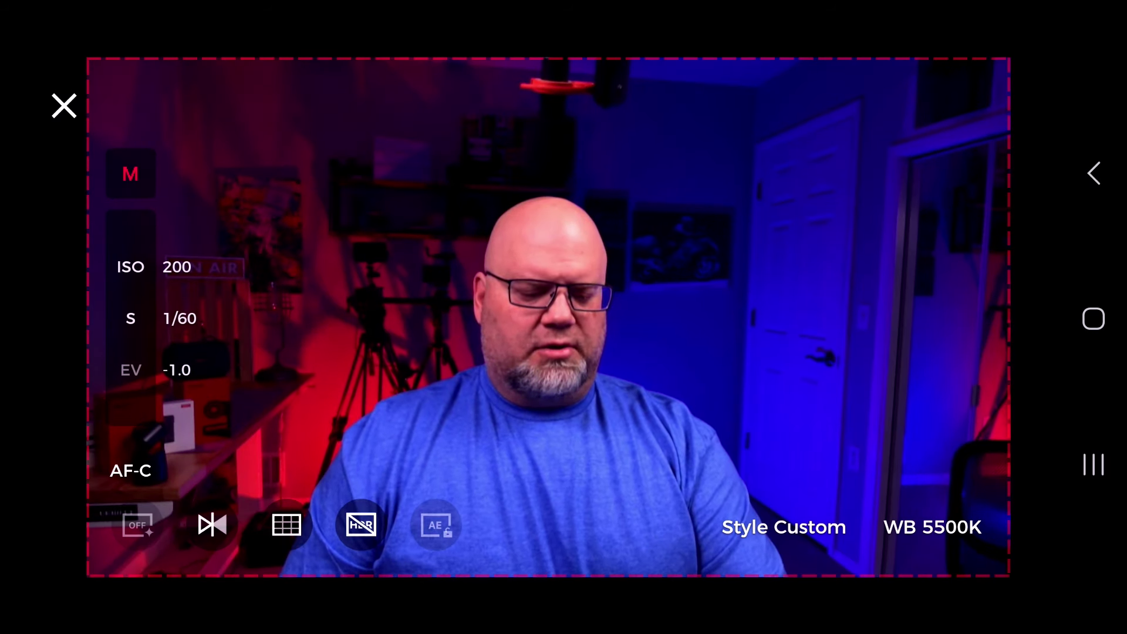
{"action": "left_click", "coordinate": [418, 520]}
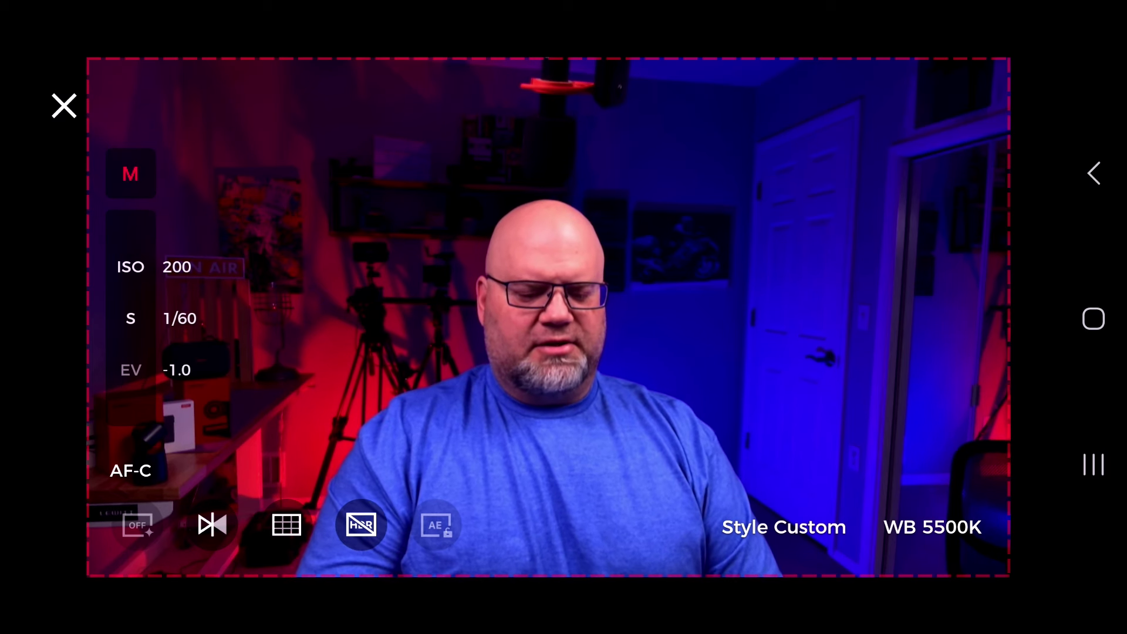
{"action": "left_click", "coordinate": [783, 527]}
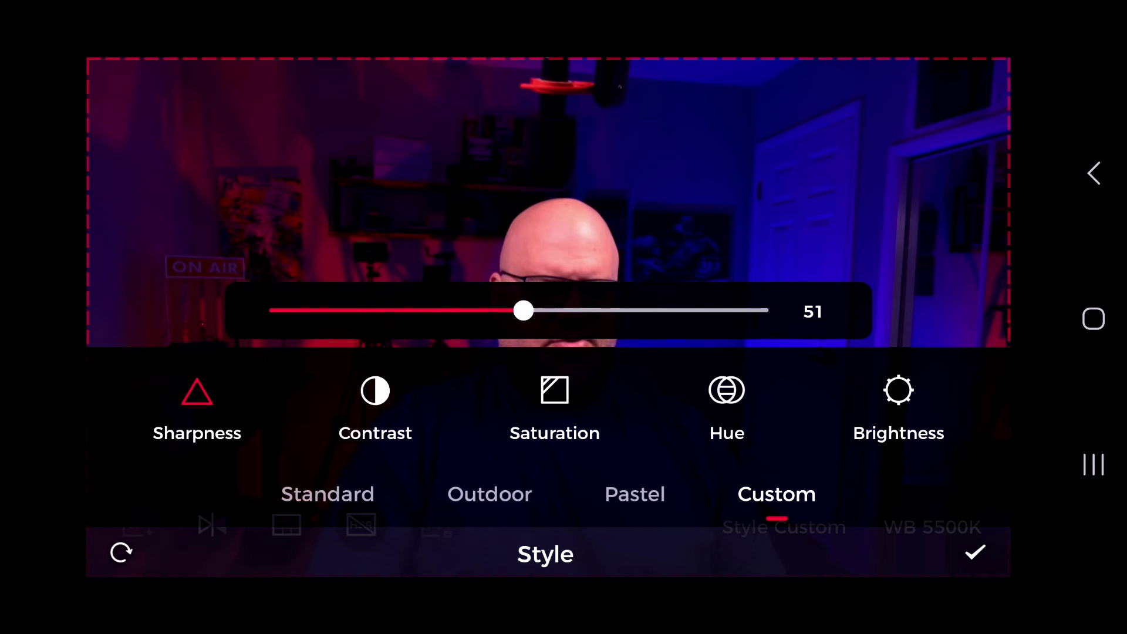
Try the Pastel and Outdoor image styles, then settle on Standard
{"action": "left_click", "coordinate": [635, 494]}
{"action": "left_click", "coordinate": [489, 494]}
{"action": "left_click", "coordinate": [326, 494]}
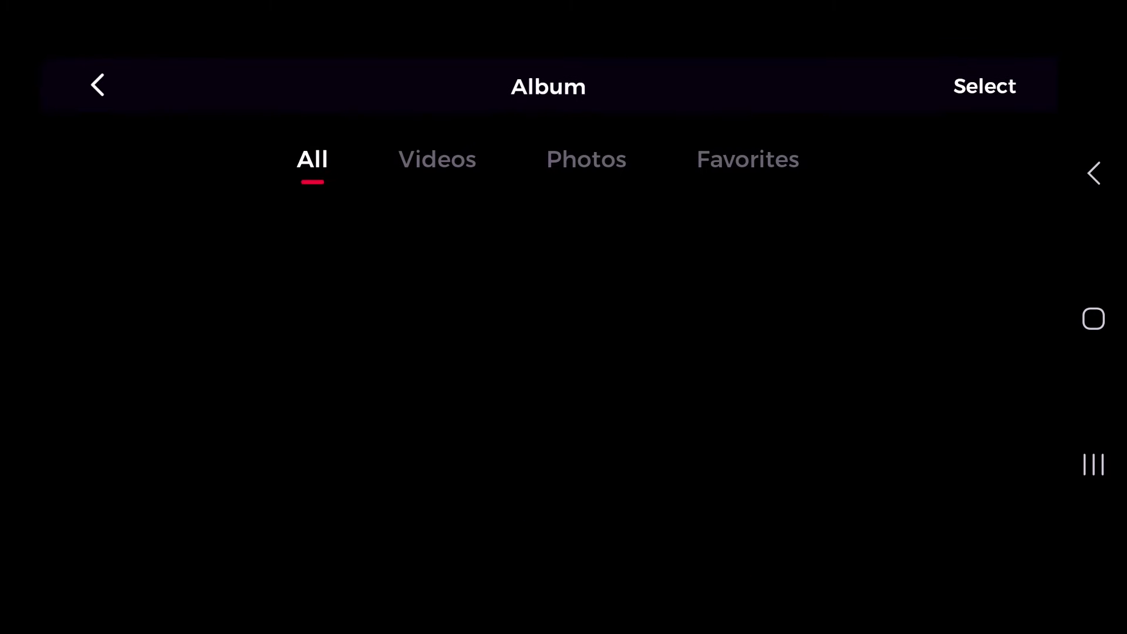
Filter the Album by Videos then All, browse the device settings list, and return to the live preview
{"action": "left_click", "coordinate": [437, 159]}
{"action": "left_click", "coordinate": [312, 159]}
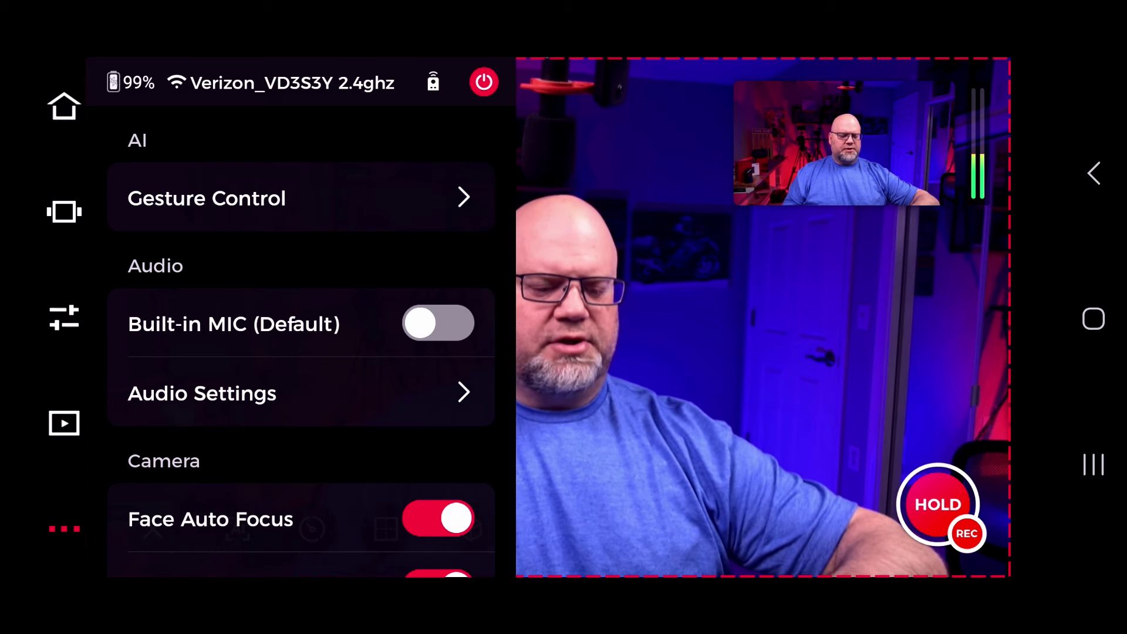
{"action": "scroll", "coordinate": [300, 346], "scroll_direction": "down", "scroll_amount": 3}
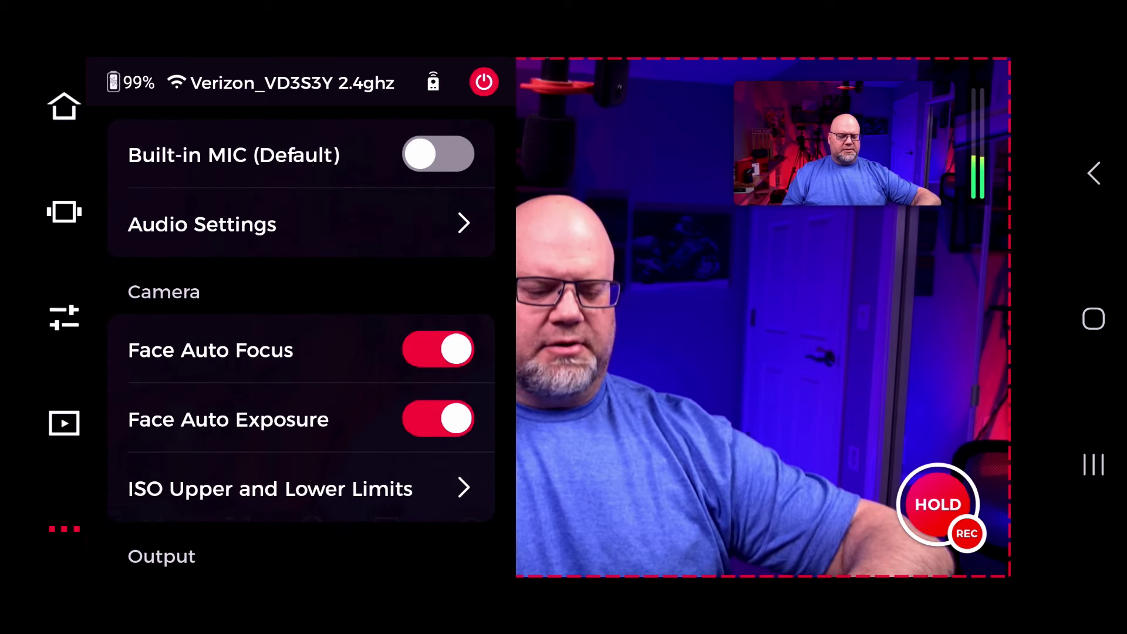
{"action": "scroll", "coordinate": [300, 347], "scroll_direction": "down", "scroll_amount": 5}
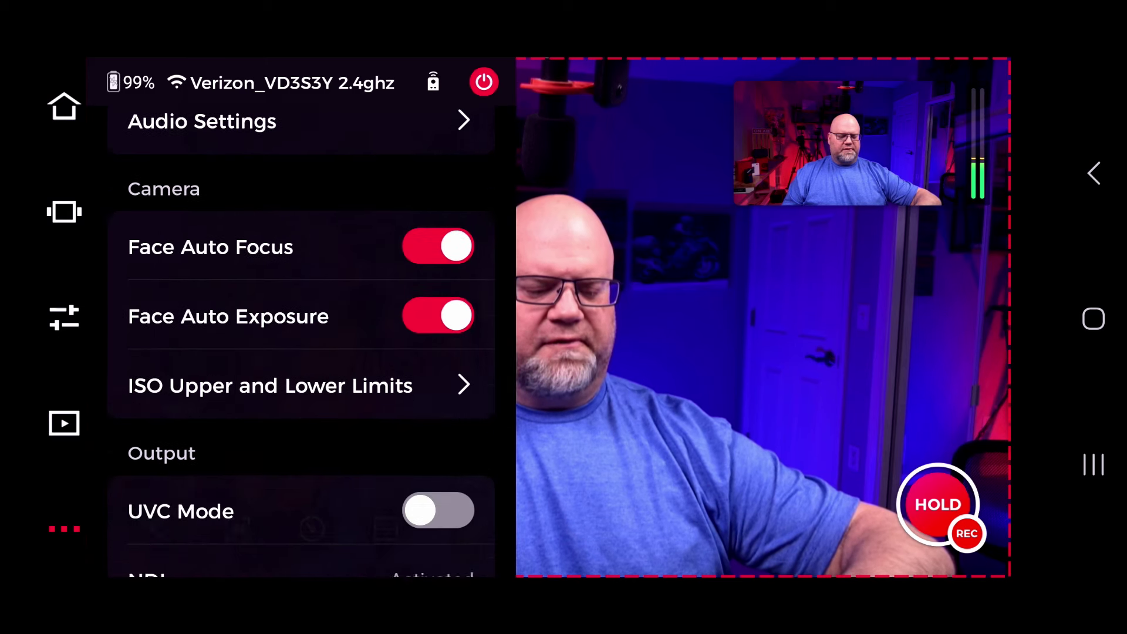
{"action": "scroll", "coordinate": [301, 346], "scroll_direction": "down", "scroll_amount": 1}
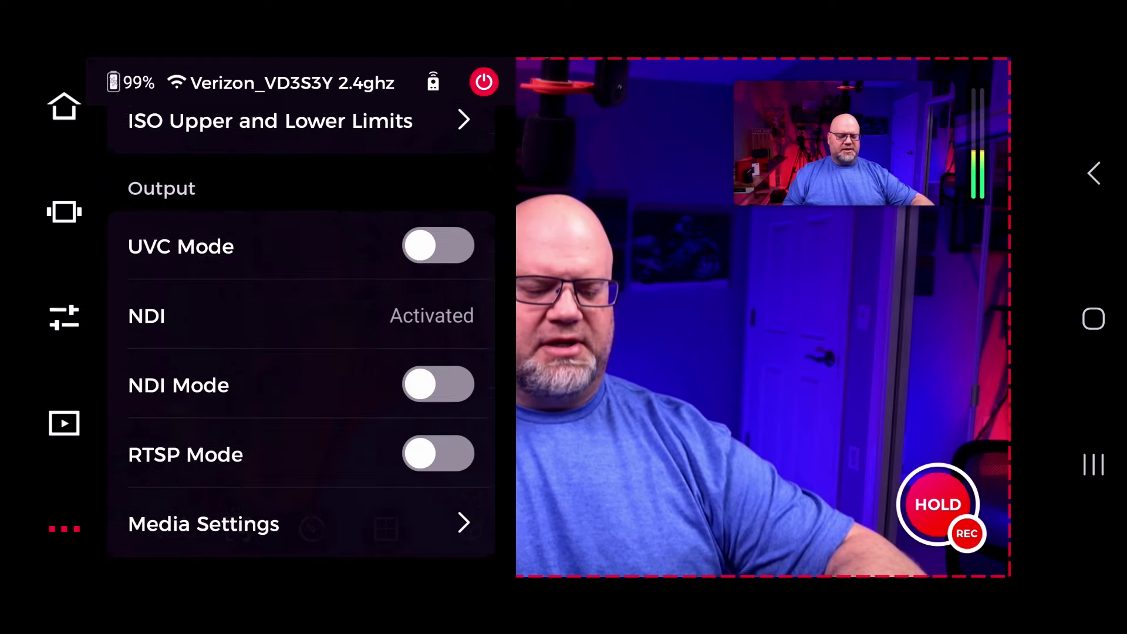
{"action": "scroll", "coordinate": [300, 352], "scroll_direction": "down", "scroll_amount": 4}
{"action": "scroll", "coordinate": [300, 352], "scroll_direction": "down", "scroll_amount": 3}
{"action": "scroll", "coordinate": [301, 352], "scroll_direction": "down", "scroll_amount": 3}
{"action": "scroll", "coordinate": [300, 352], "scroll_direction": "down", "scroll_amount": 2}
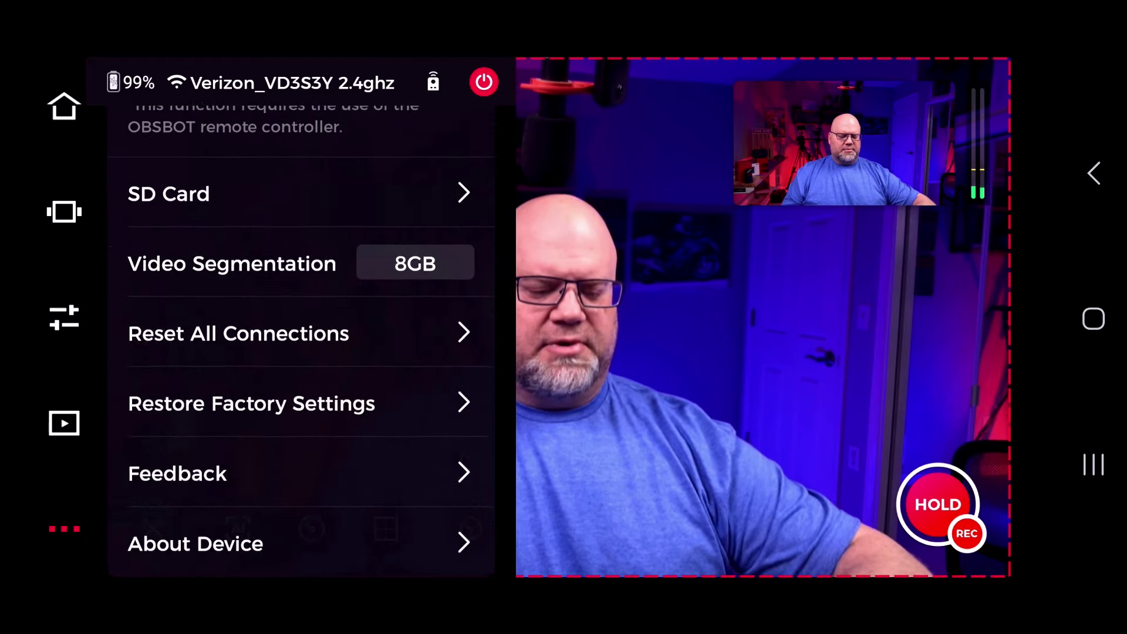
{"action": "left_click", "coordinate": [64, 529]}
Open the composition and AI tracking tools, then box-select the presenter's face as the tracking target
{"action": "left_click", "coordinate": [386, 528]}
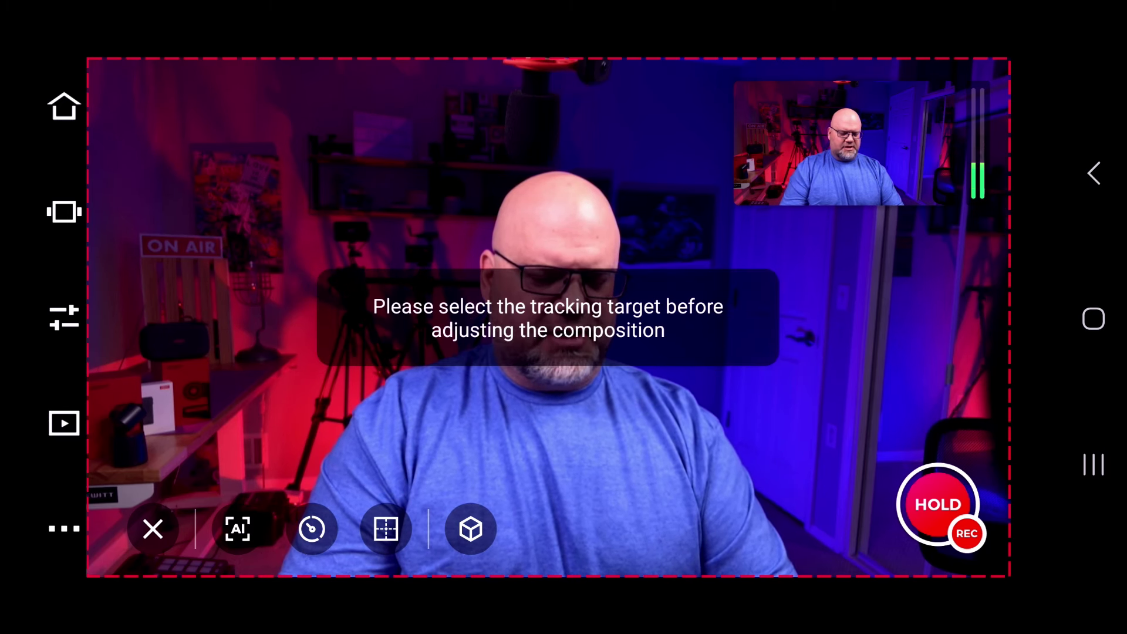
{"action": "left_click", "coordinate": [238, 529]}
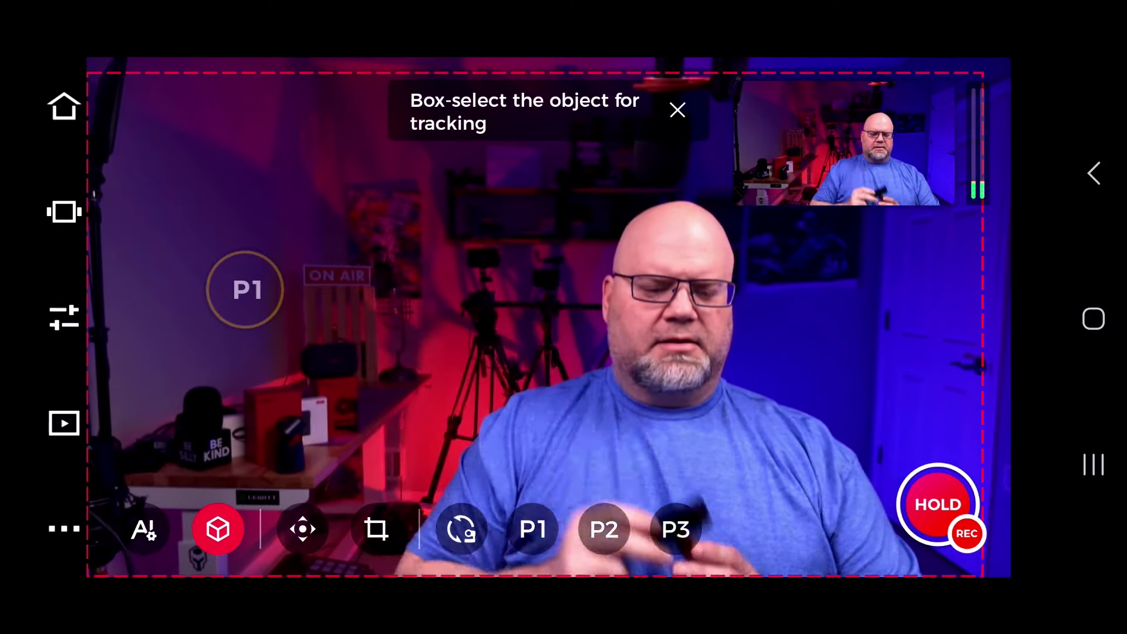
{"action": "left_click_drag", "start_coordinate": [622, 244], "coordinate": [745, 352]}
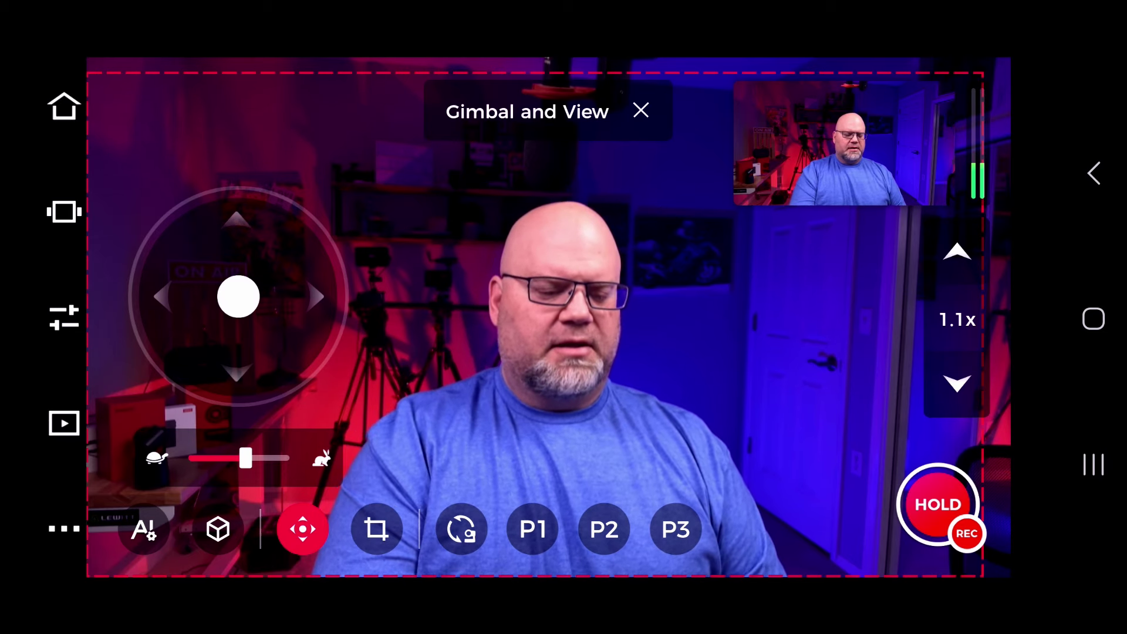
Tilt the camera down and back up, then pan so the presenter sits left of frame
{"action": "left_click_drag", "start_coordinate": [238, 297], "coordinate": [244, 247]}
{"action": "mouse_move", "coordinate": [238, 296]}
{"action": "left_mouse_down"}
{"action": "mouse_move", "coordinate": [229, 299]}
{"action": "mouse_move", "coordinate": [284, 304]}
{"action": "mouse_move", "coordinate": [224, 296]}
{"action": "left_mouse_up"}
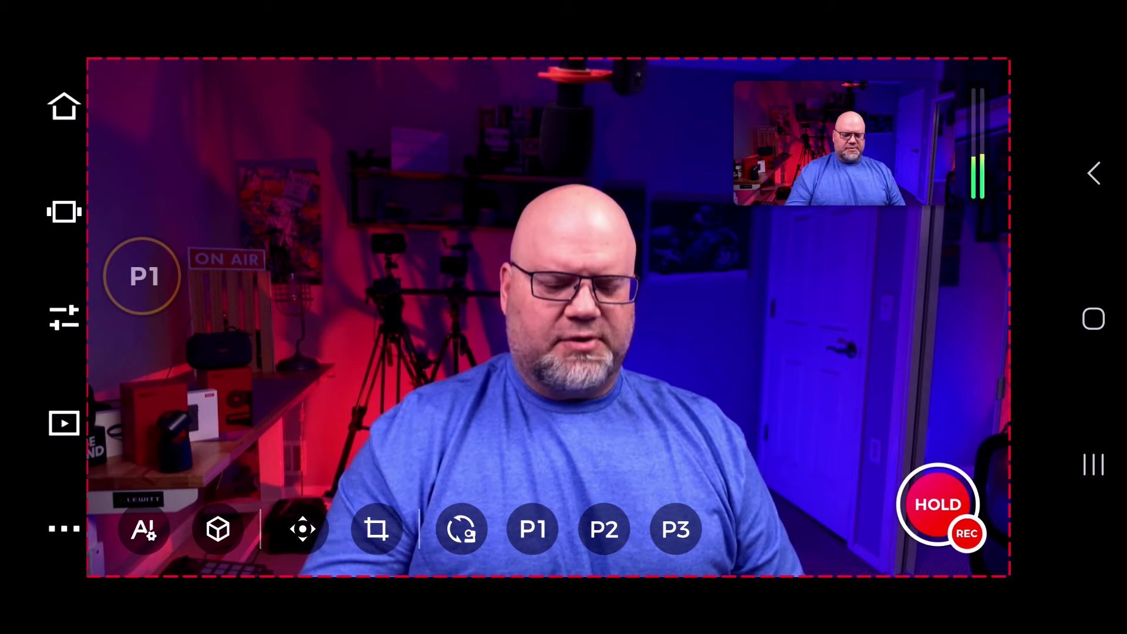
{"action": "left_click", "coordinate": [937, 504]}
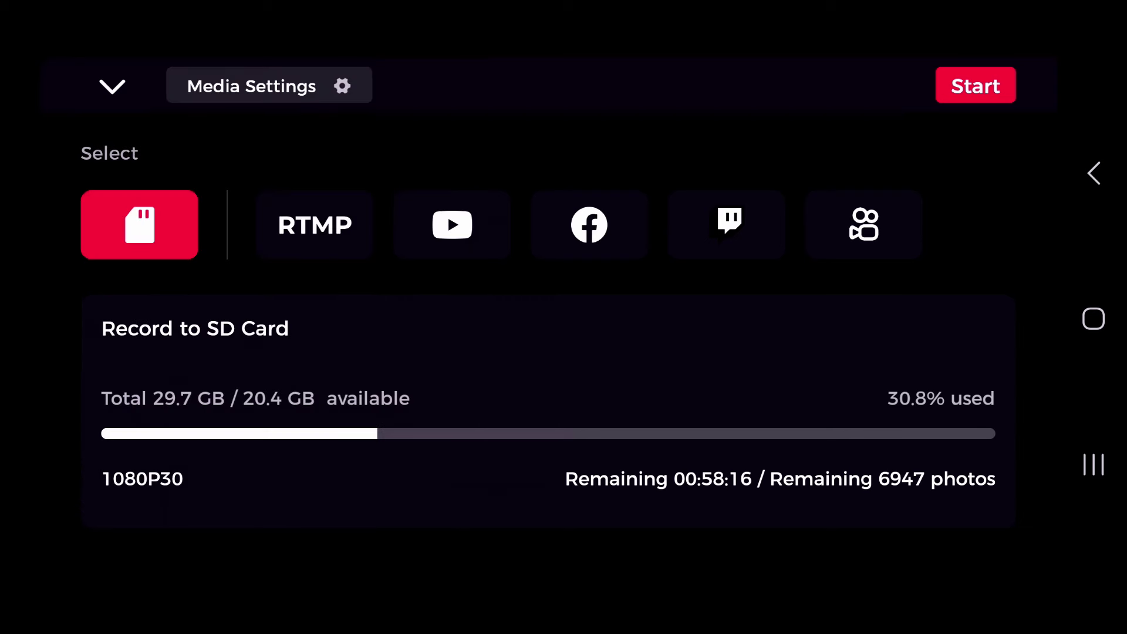
Choose YouTube as the output destination, keeping the bitrate at 8000 Kbps
{"action": "left_click", "coordinate": [452, 224]}
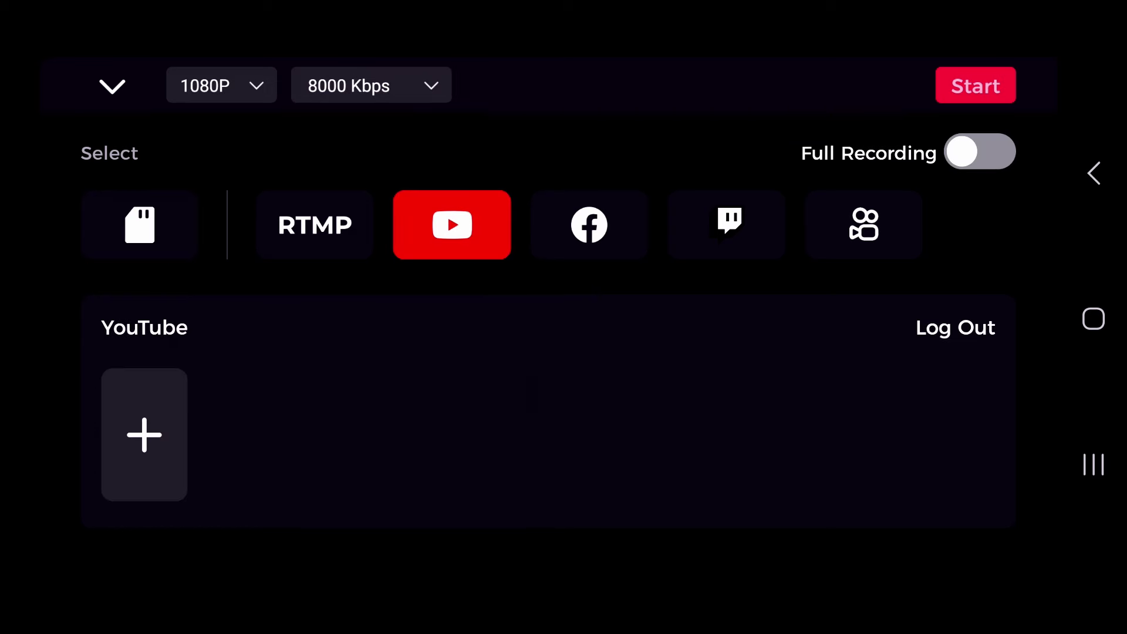
{"action": "left_click", "coordinate": [371, 85]}
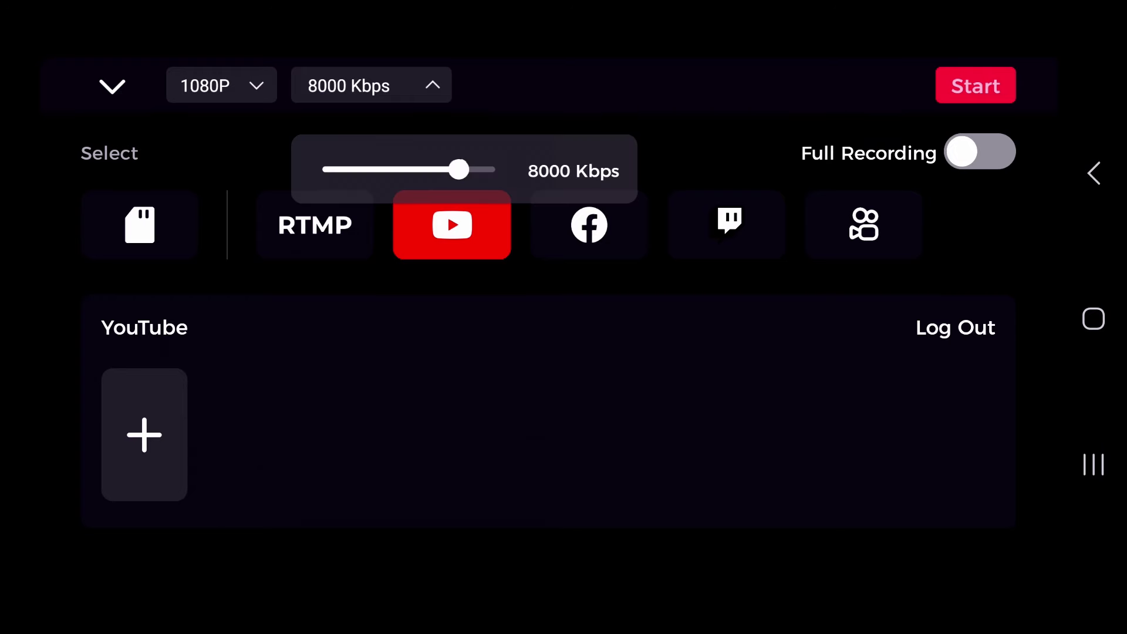
{"action": "left_click", "coordinate": [447, 214]}
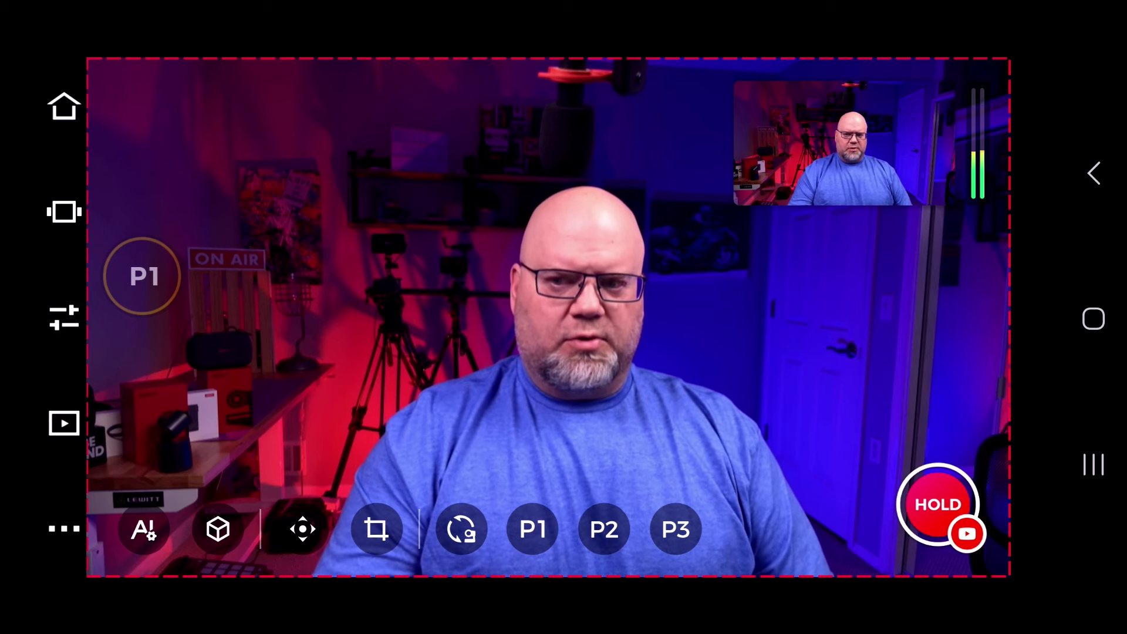
Start the YouTube live stream with the HOLD control
{"action": "left_click", "coordinate": [937, 505]}
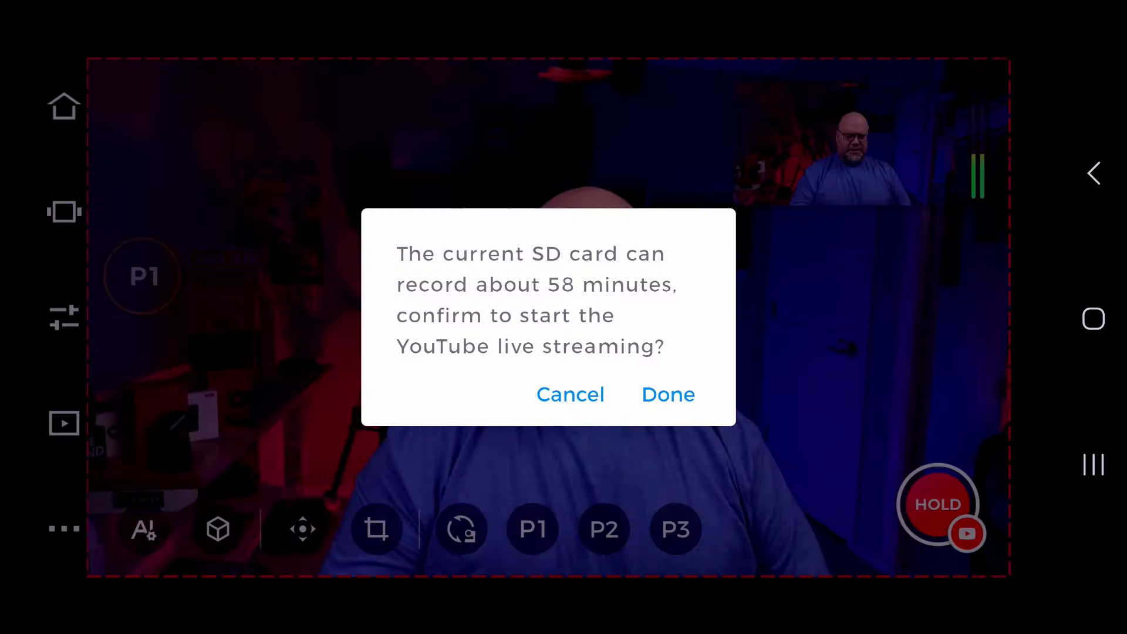